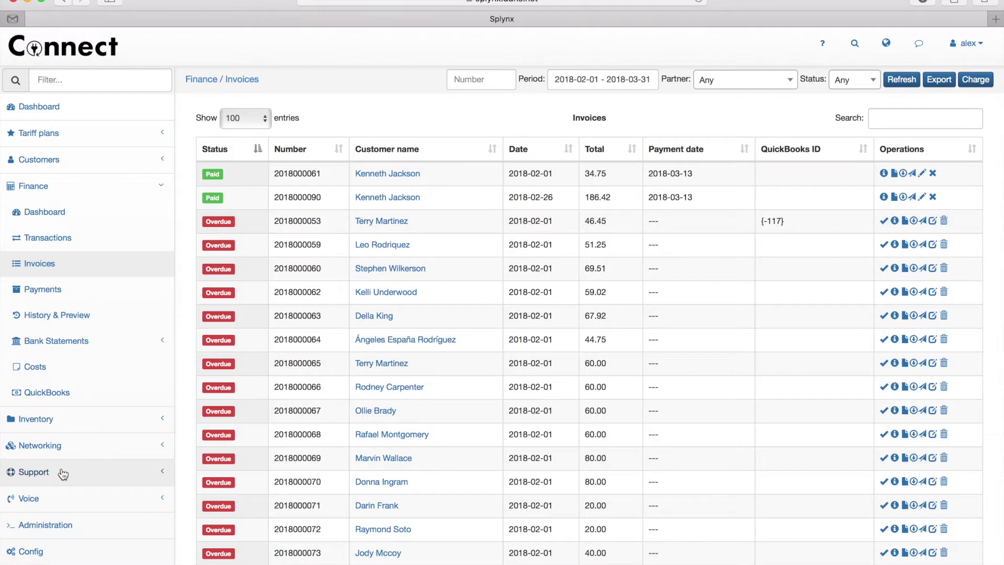
- Open the form for creating a new support message to customers
click(64, 473)
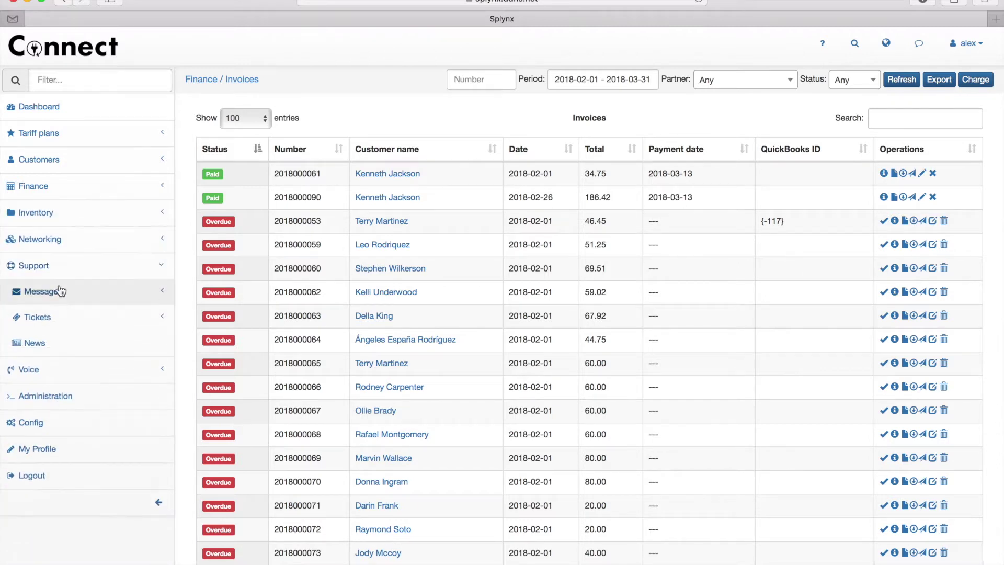
click(110, 295)
click(70, 320)
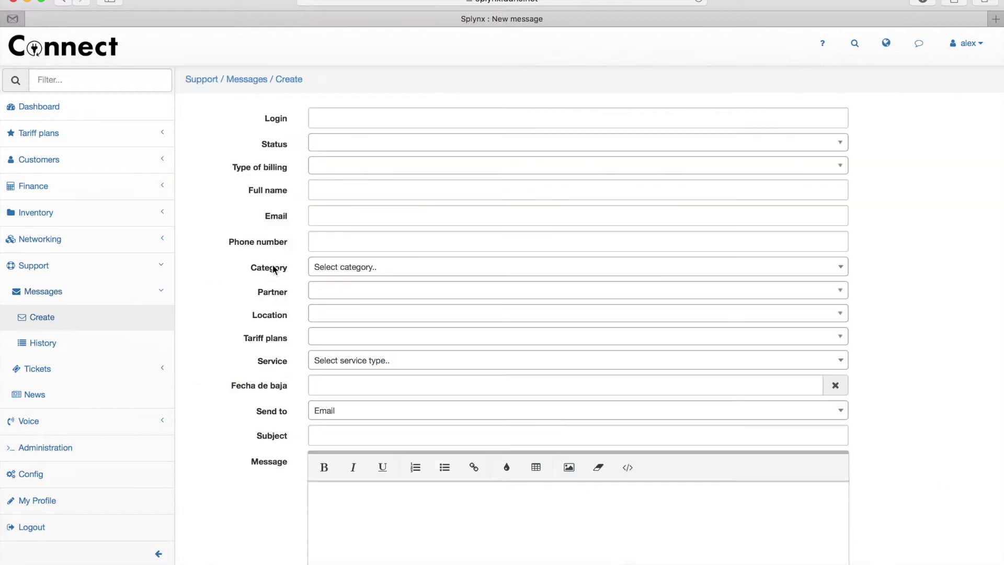
- Limit the message recipients to customers with status Blocked and location Berlin
click(325, 141)
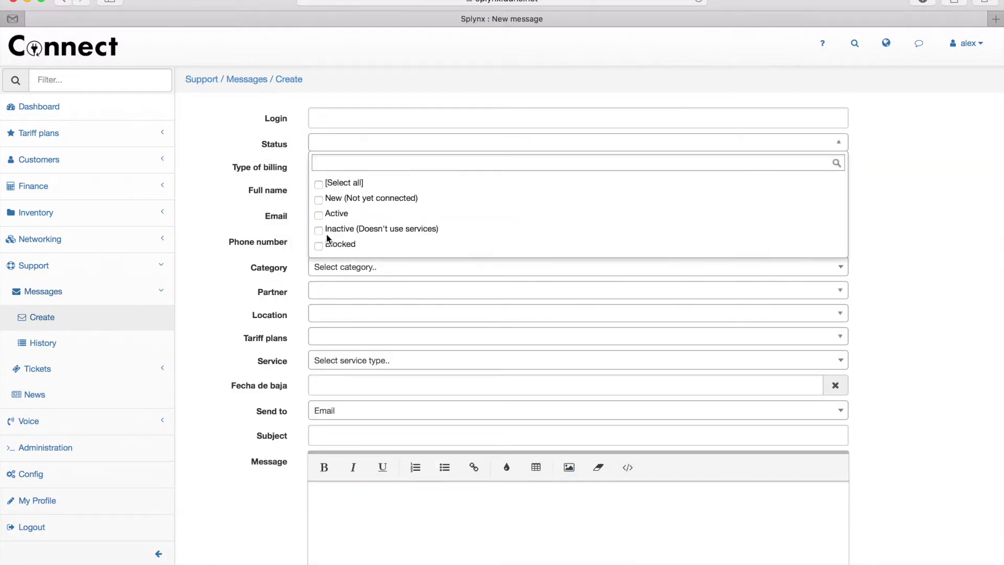
click(322, 246)
click(259, 248)
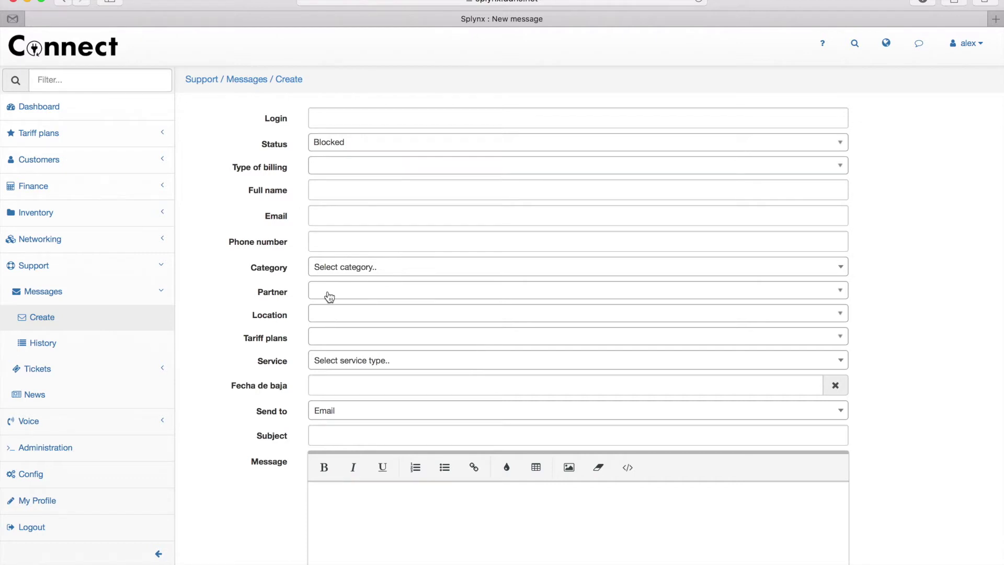
click(329, 316)
click(319, 387)
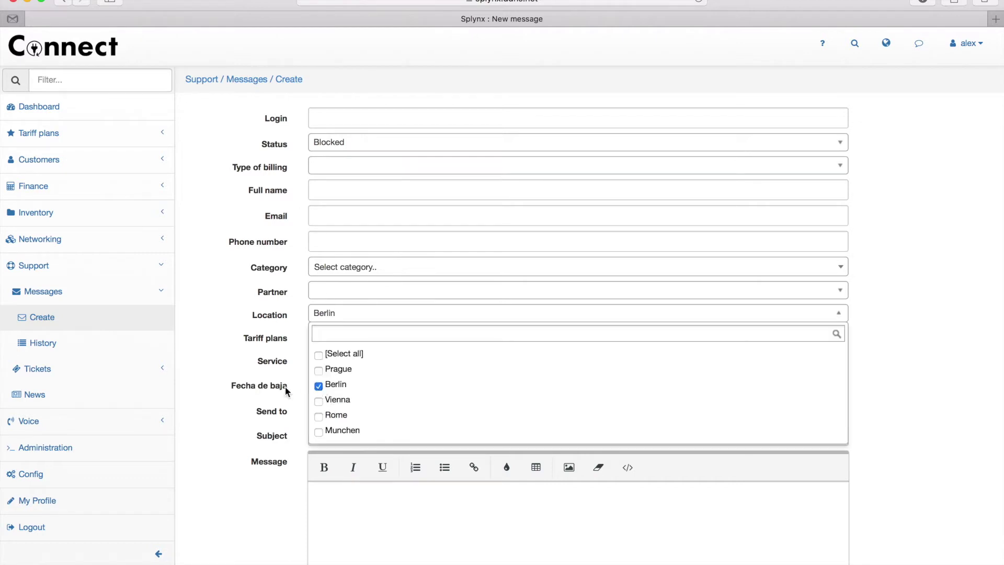
click(281, 384)
- Enter the subject "Reminder for payment" and the message "Hello, please pay invoice, find it attached"
click(331, 437)
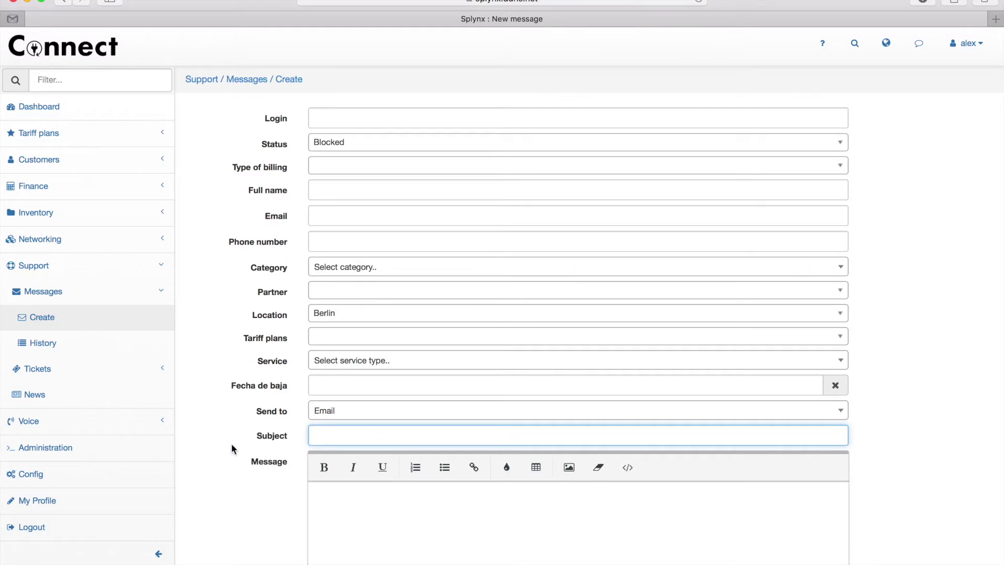
text(Reminder for payment)
click(343, 499)
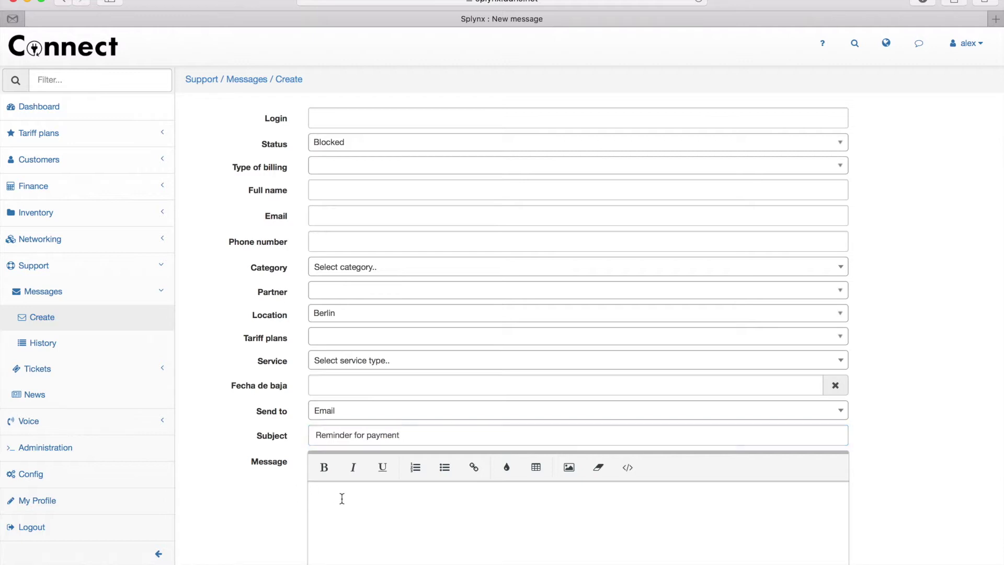
scroll(342, 499, down, 5)
text(Hello)
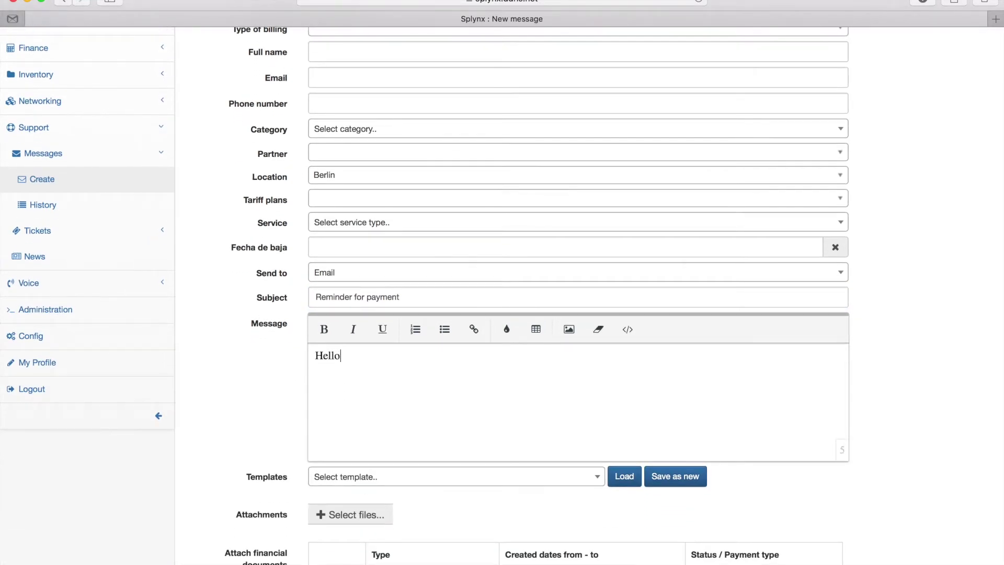
text( J)
key(BackSpace)
key(BackSpace)
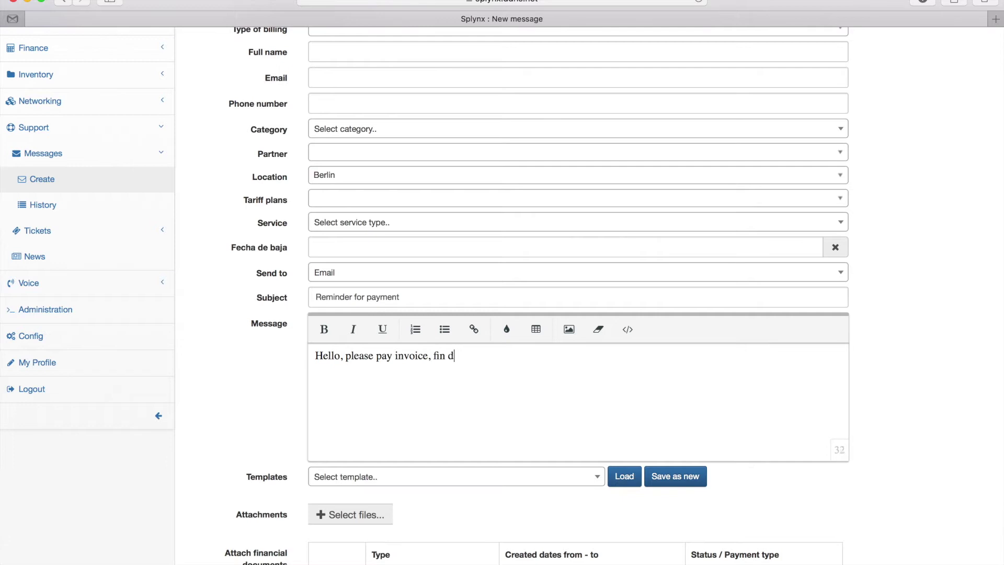
text(ached)
- Attach invoices created from 2018-02-01 to 2018-03-31 with status Not paid to the message
scroll(392, 531, down, 5)
click(327, 461)
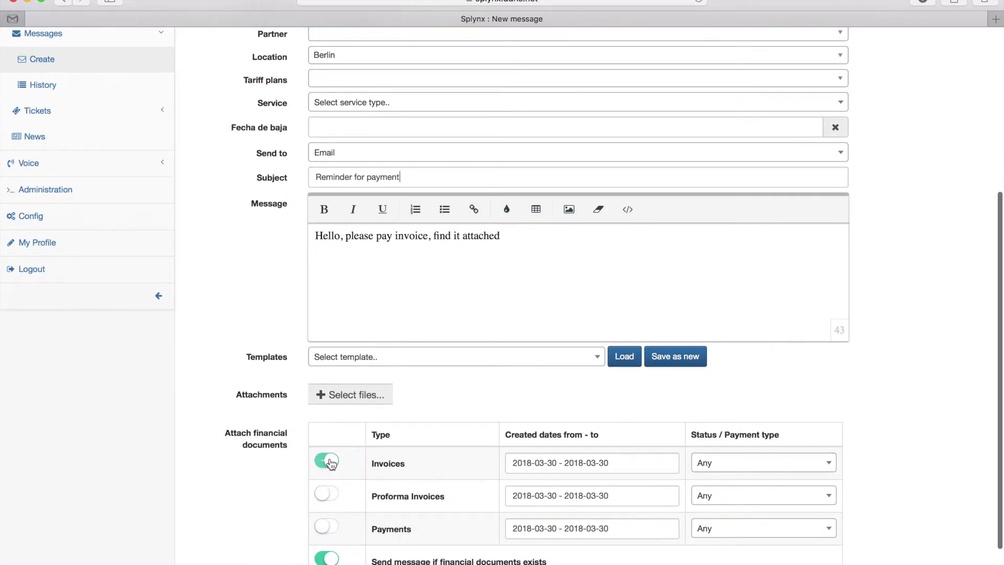
scroll(331, 461, down, 3)
click(640, 395)
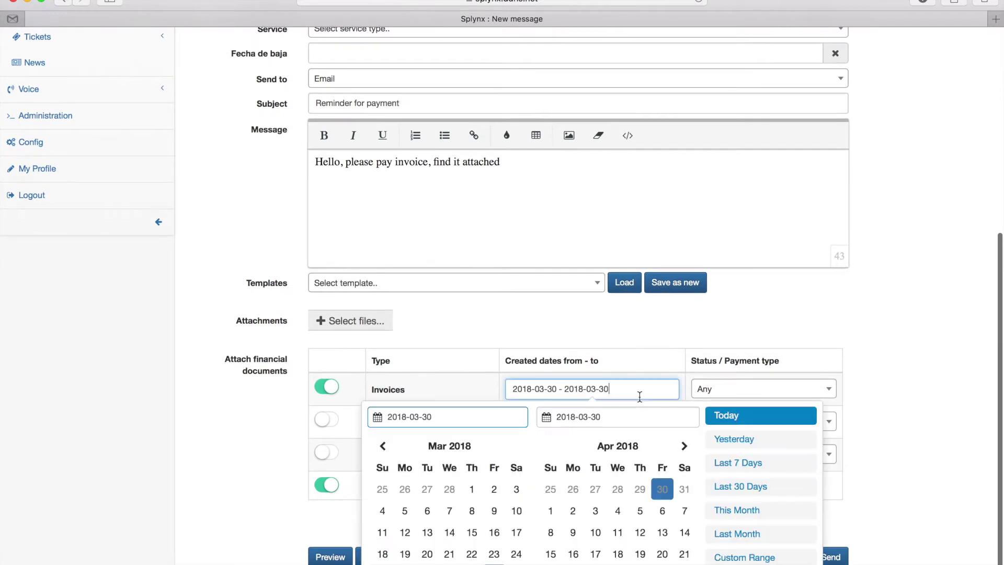
click(382, 446)
click(472, 489)
click(685, 564)
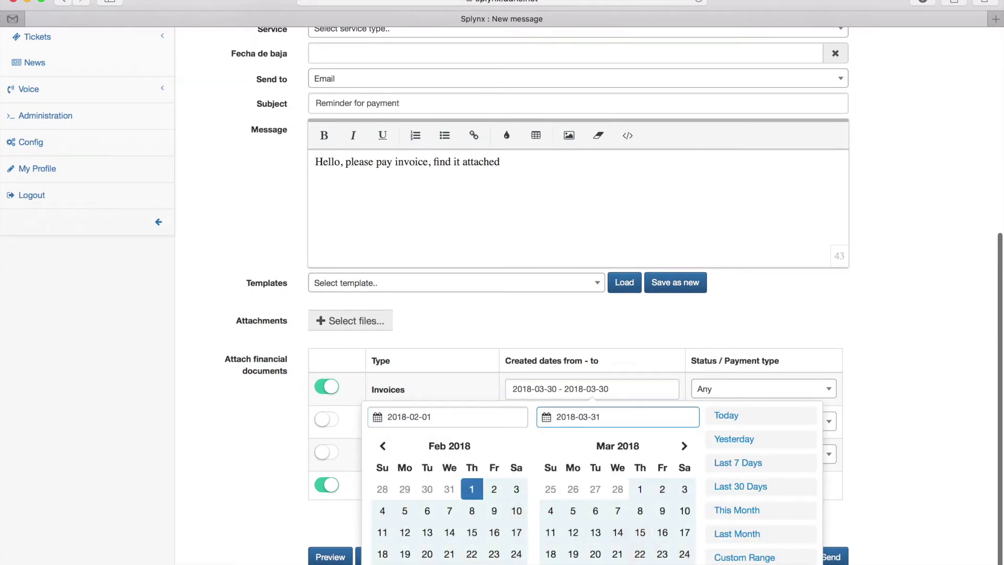
click(784, 564)
click(727, 397)
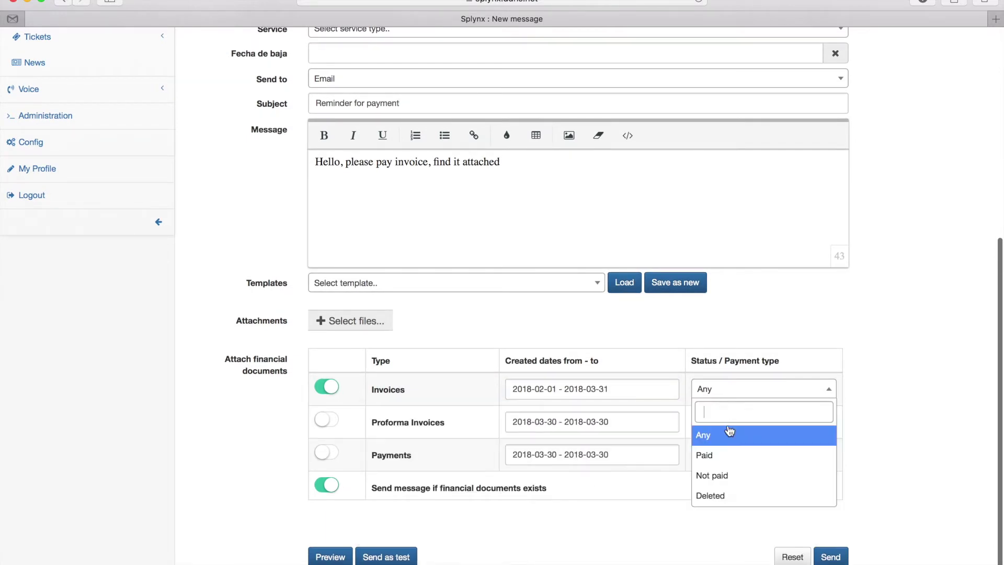
click(727, 477)
- Preview the email's subject and short message text, then close the preview
scroll(836, 397, down, 1)
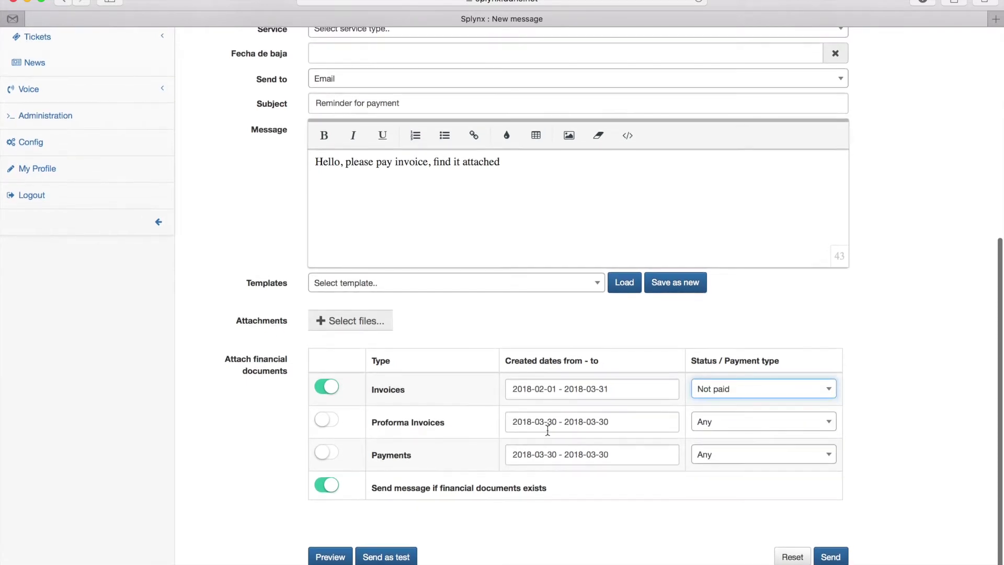
click(330, 555)
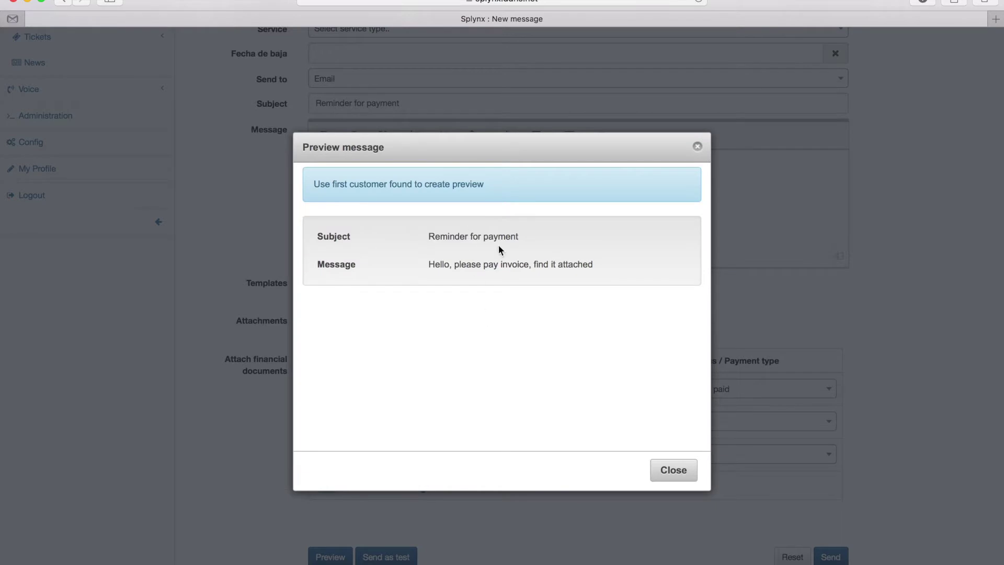
click(679, 470)
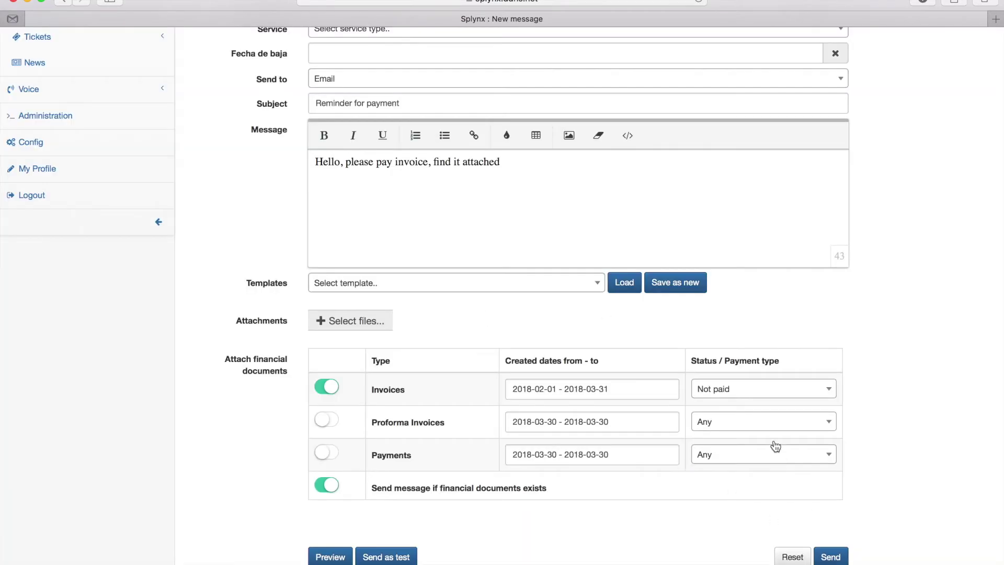
- Clear the message text and load the "Send invoice" mail template in its place
drag(508, 164, 314, 163)
key(BackSpace)
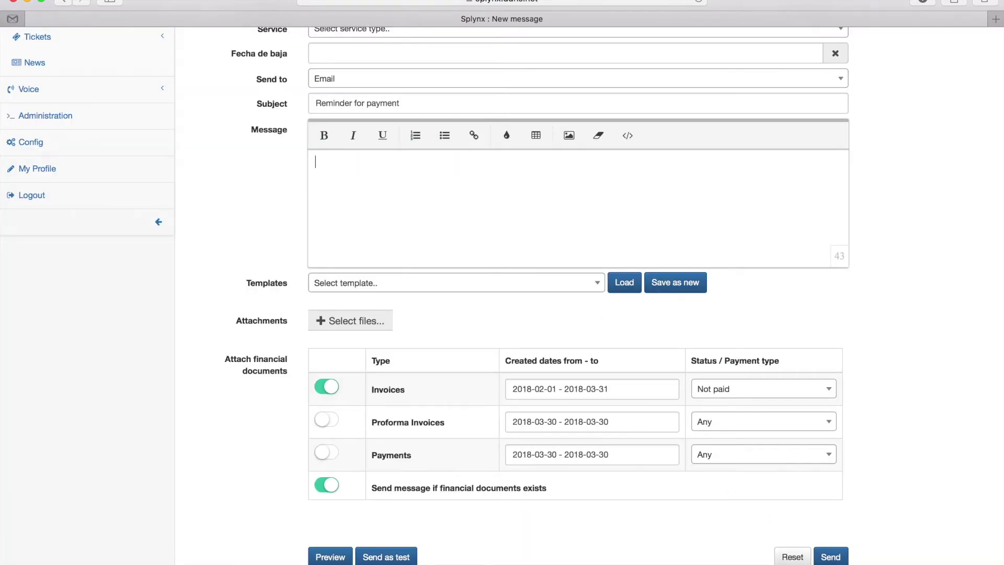
click(356, 285)
scroll(382, 353, down, 3)
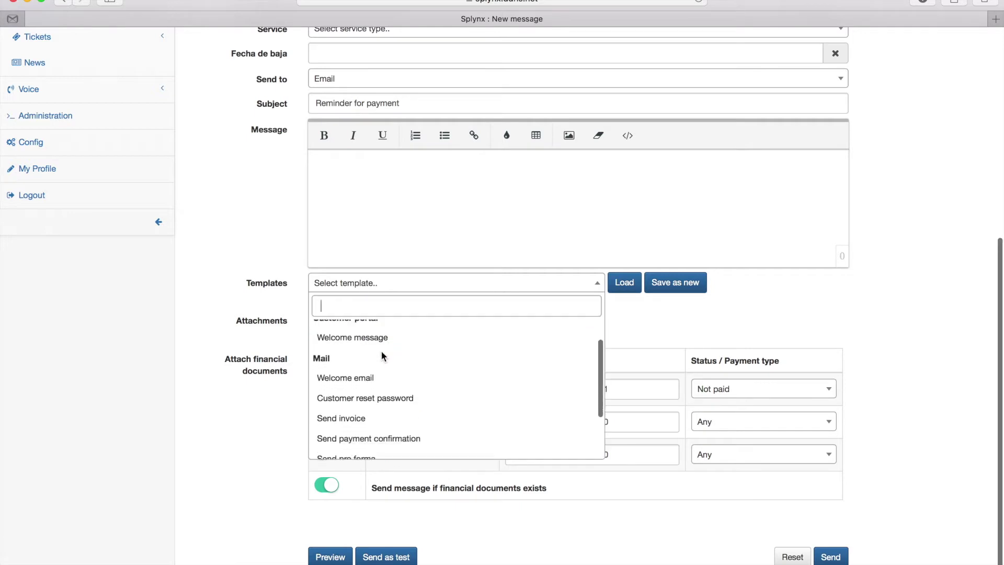
click(377, 387)
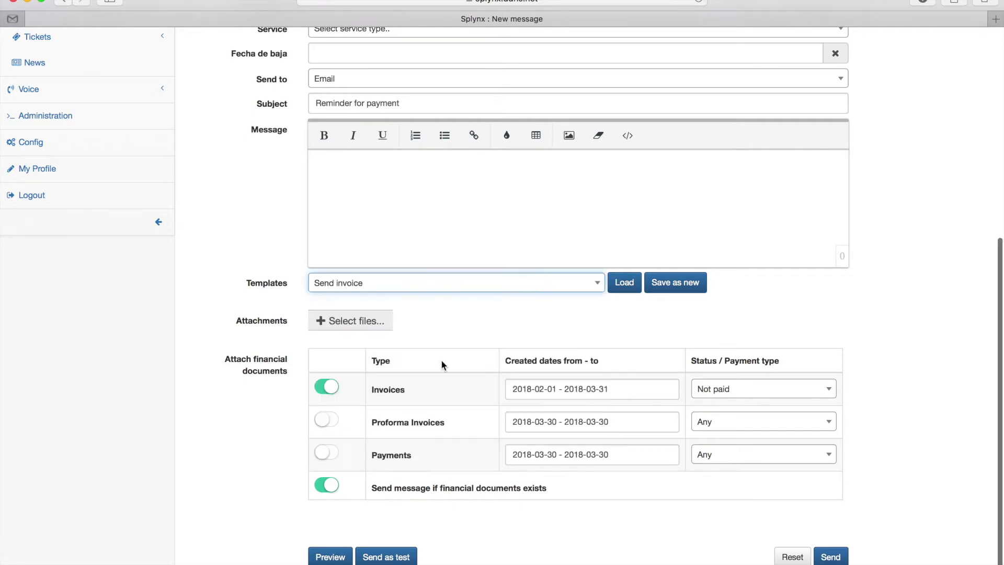
click(625, 278)
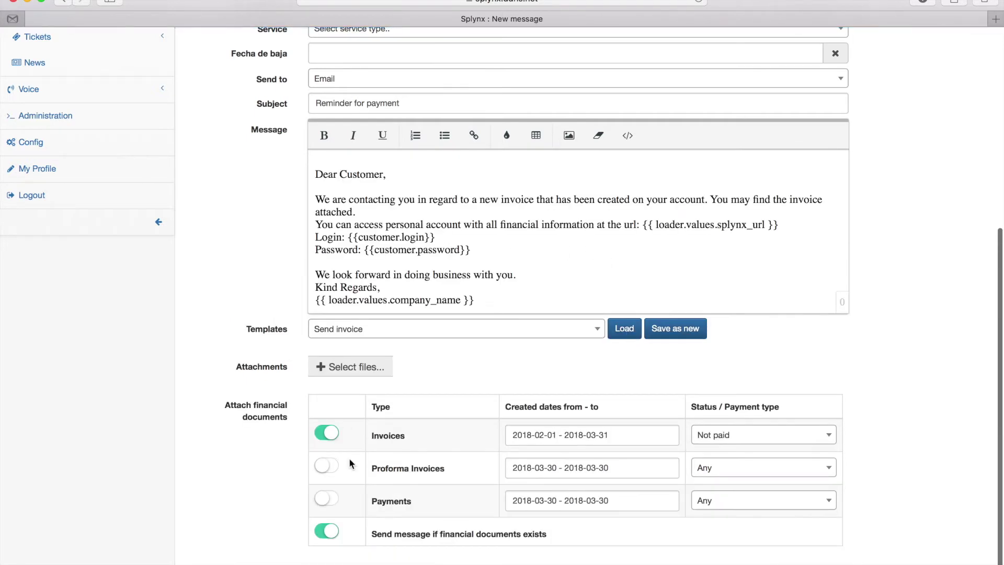
- Preview the template-based message with its customer placeholders filled in, and close the preview
scroll(355, 319, down, 1)
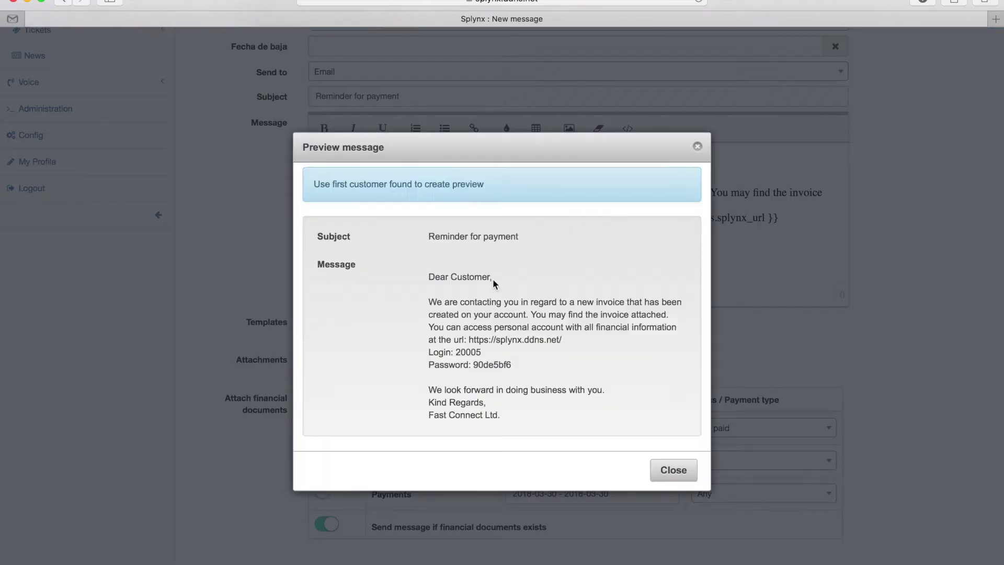
scroll(493, 279, down, 1)
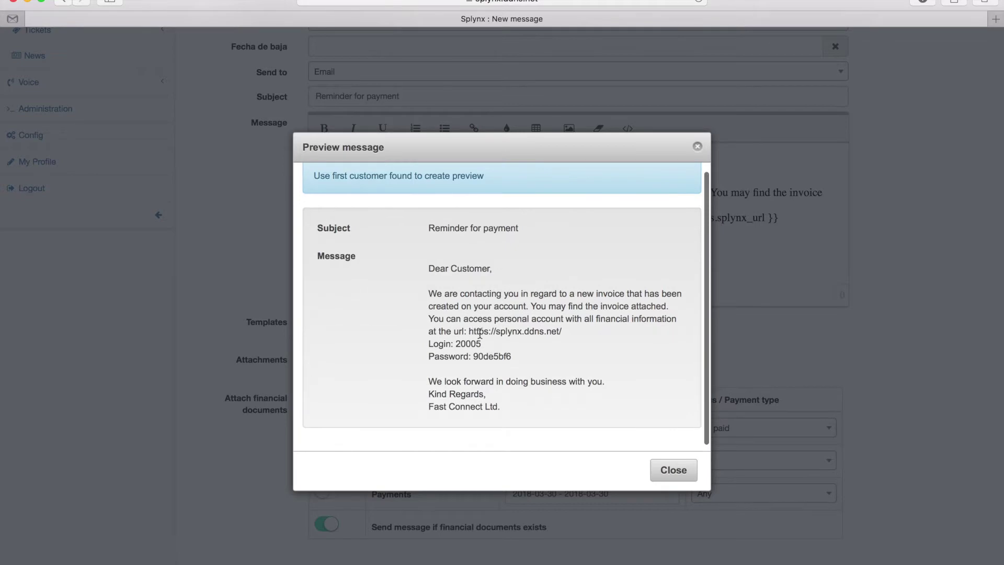
click(672, 469)
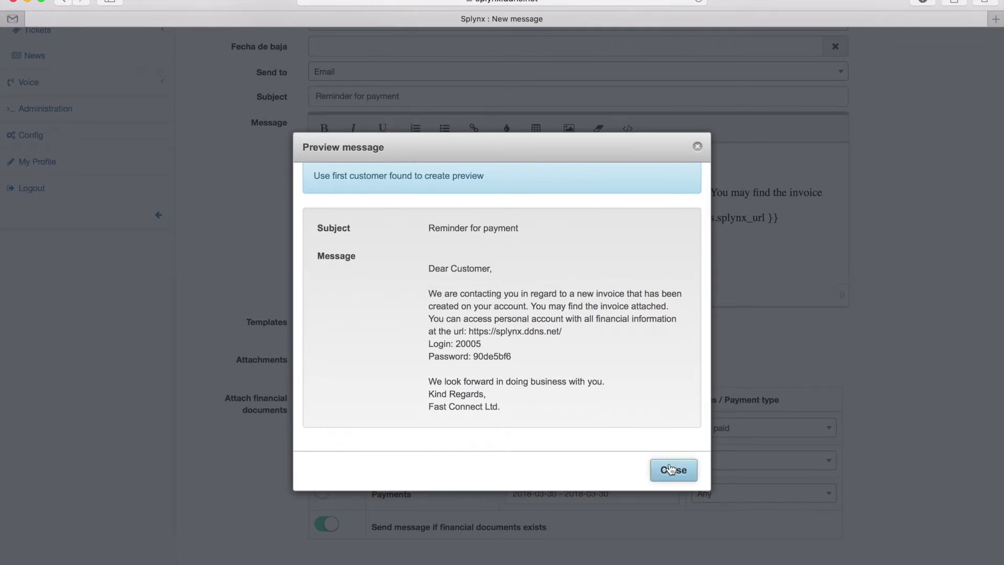
- Send the payment reminder email and confirm sending to the listed customers
scroll(671, 469, down, 1)
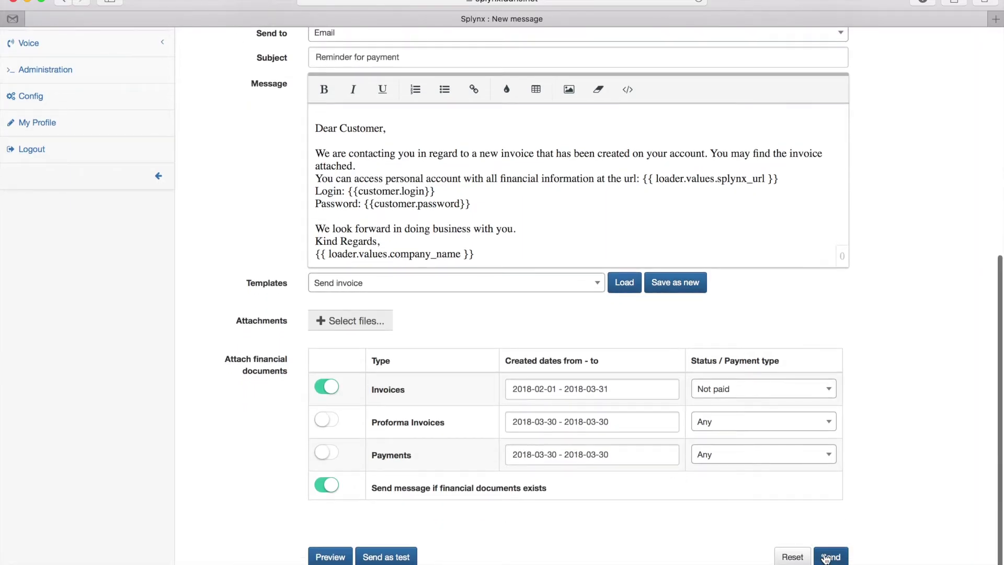
click(831, 557)
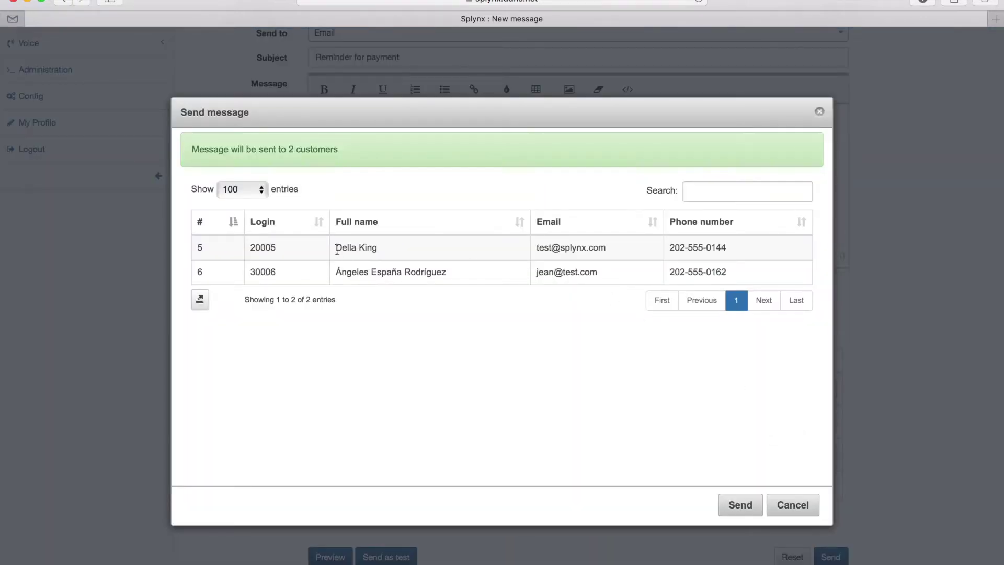
click(741, 506)
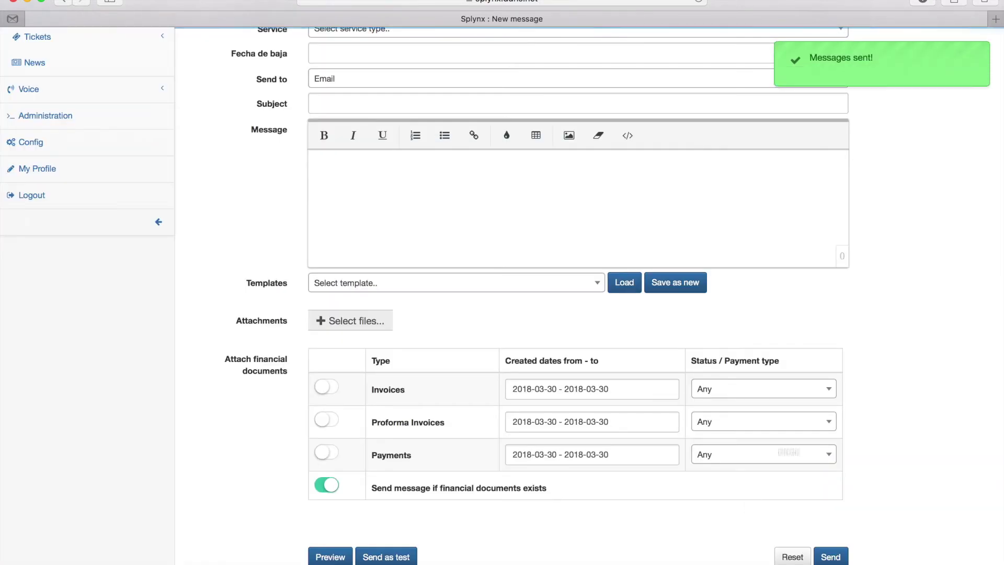
- Set the new message's delivery method to SMS
scroll(894, 217, up, 2)
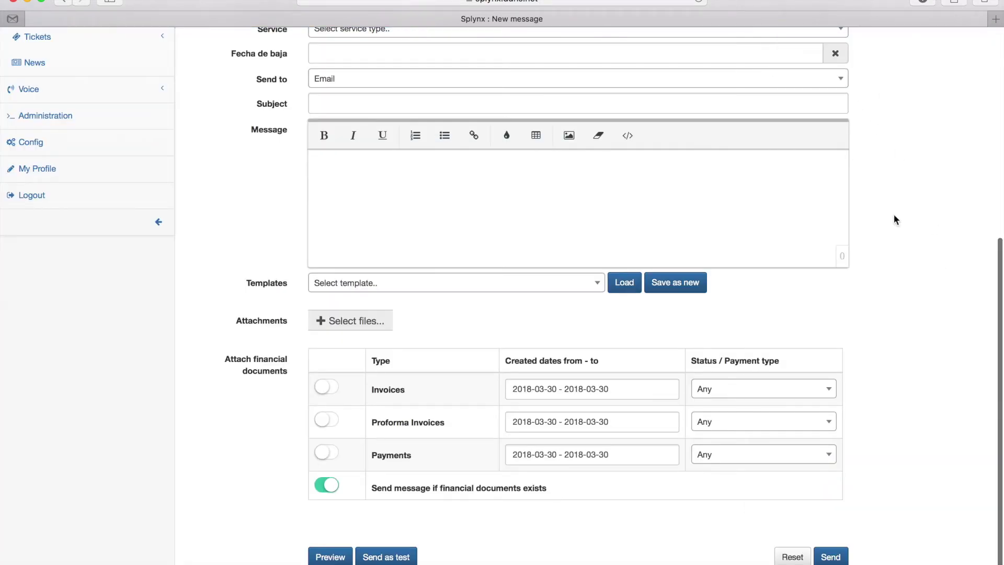
scroll(895, 220, up, 5)
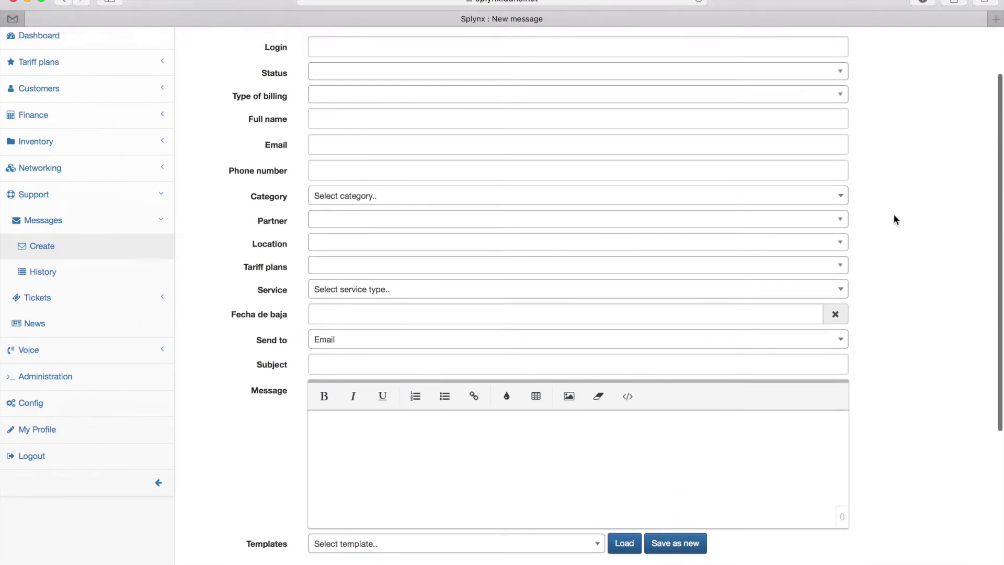
scroll(895, 220, up, 1)
click(359, 388)
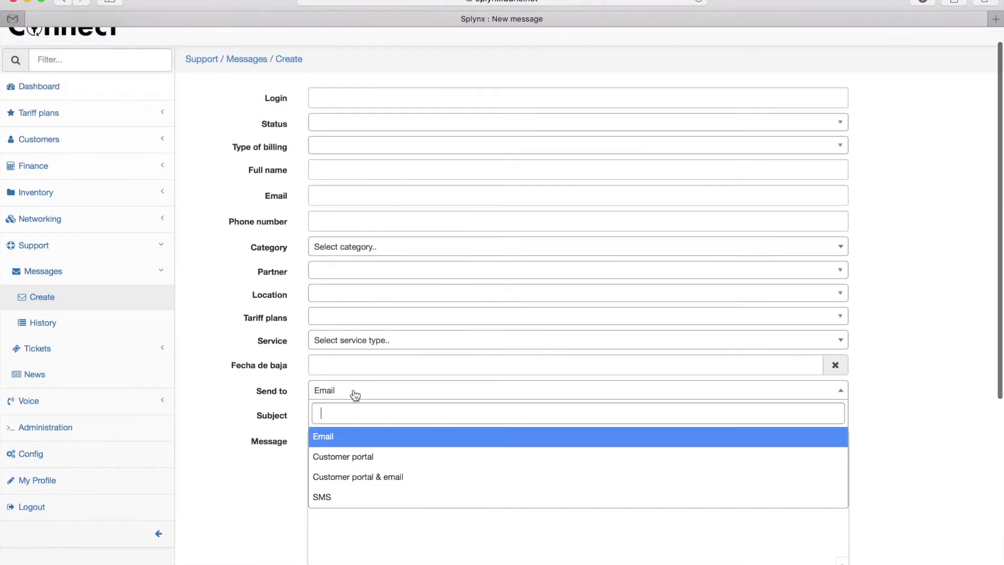
click(335, 502)
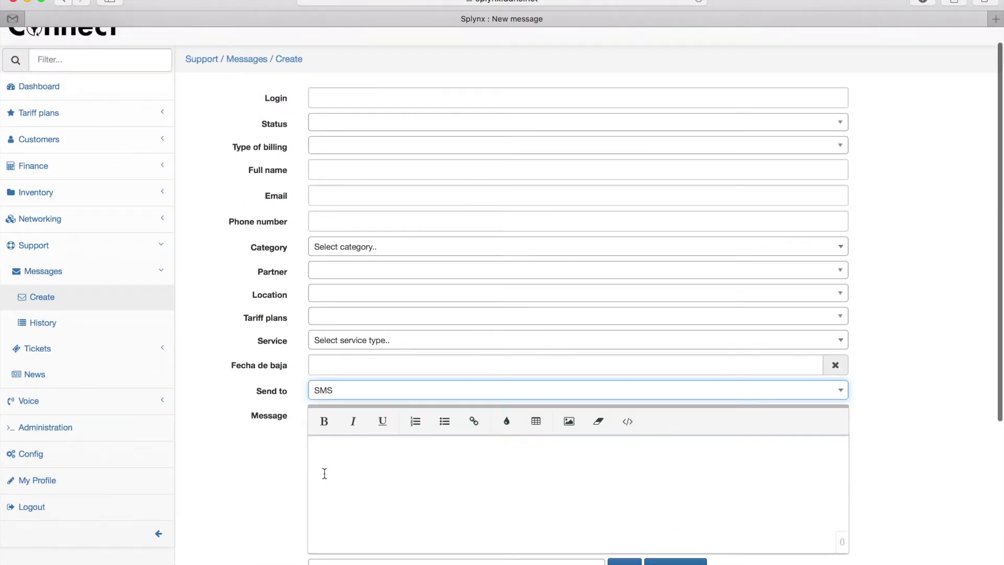
- Write the SMS text "Hello, your invoice is due, please pay it"
scroll(368, 473, down, 2)
click(369, 470)
scroll(369, 473, down, 1)
text(Hello, your invoice is due)
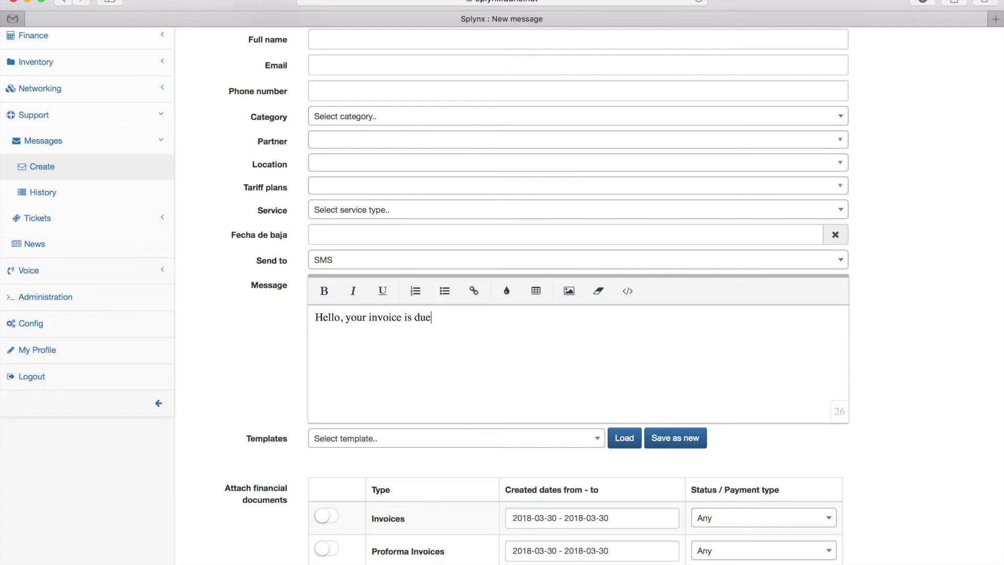
text(please poa)
- Attach invoices created from 2018-02-01 to 2018-03-31 to the SMS, limited to those with status Not paid
scroll(467, 462, down, 3)
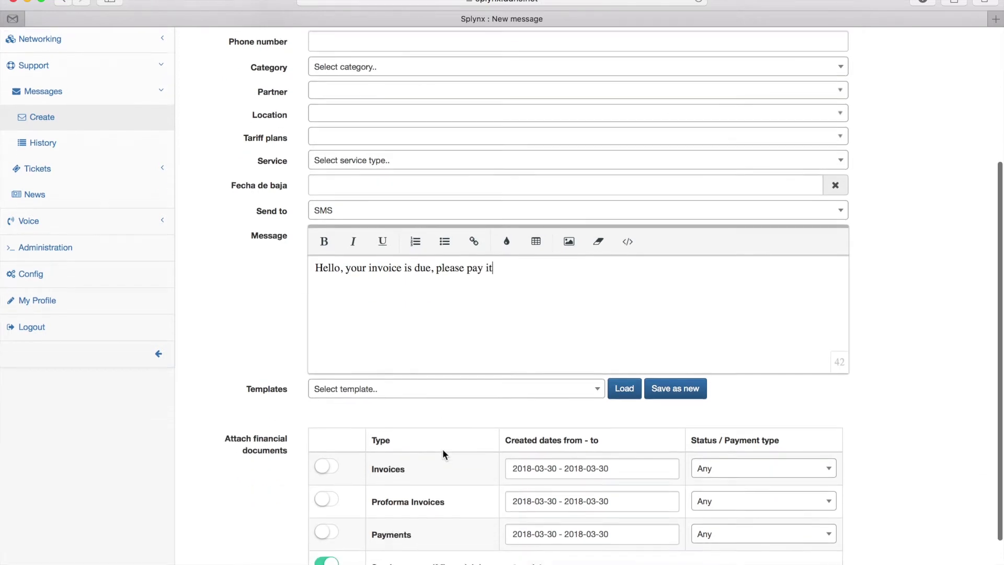
click(327, 445)
scroll(328, 456, down, 2)
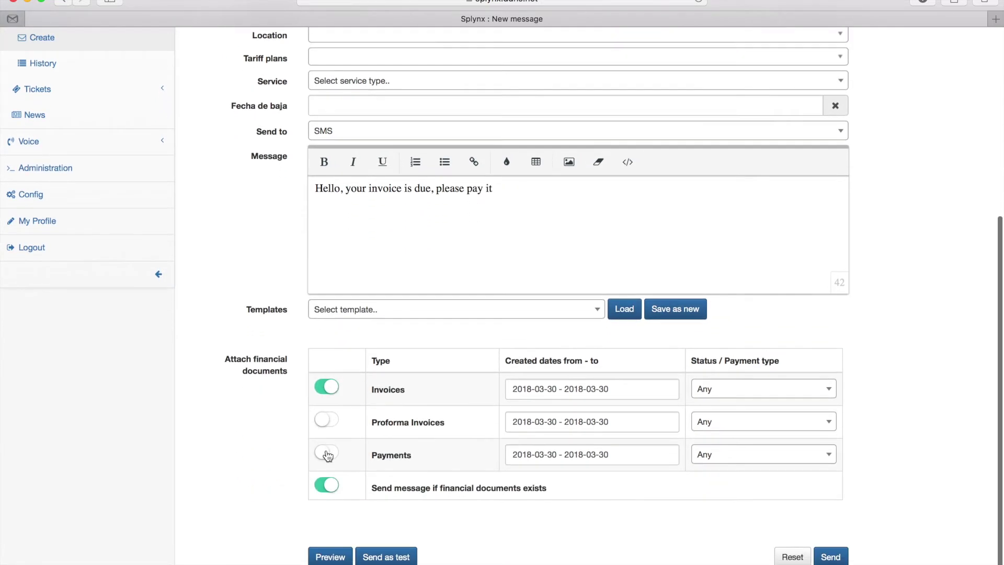
click(600, 391)
click(384, 444)
scroll(410, 477, down, 1)
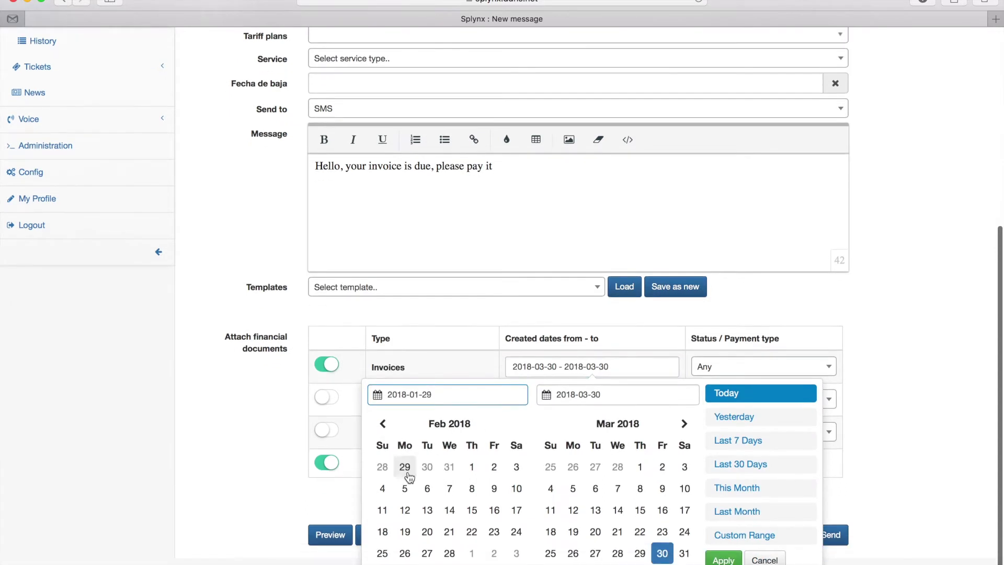
click(471, 467)
click(684, 553)
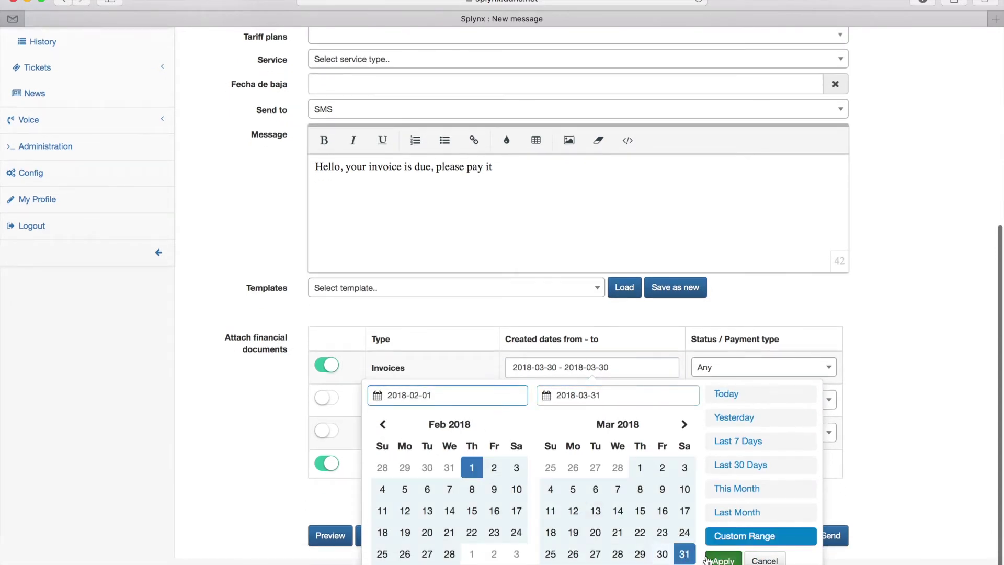
click(707, 559)
click(733, 392)
click(730, 478)
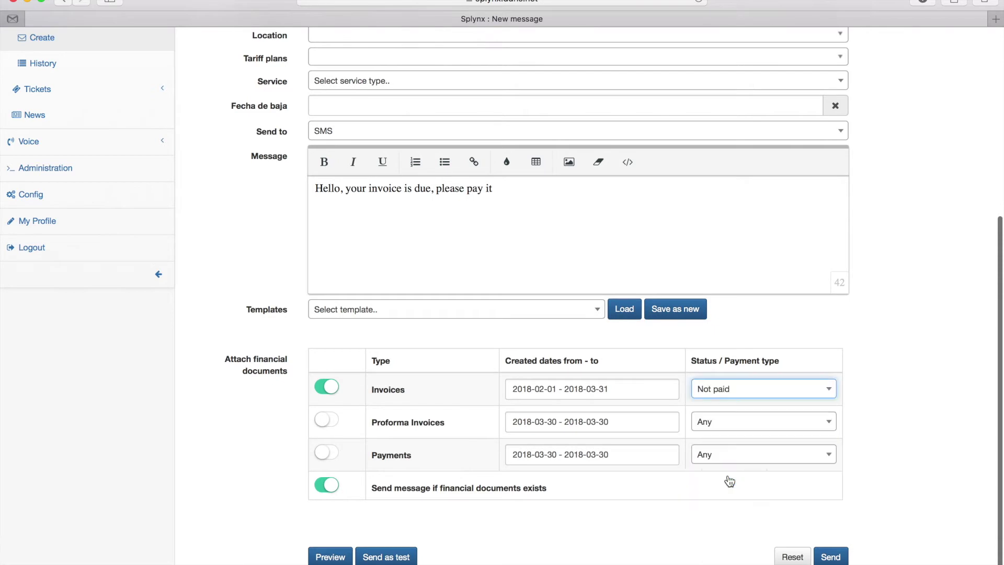
- Preview the SMS message and close the preview
scroll(464, 312, up, 4)
scroll(464, 311, down, 4)
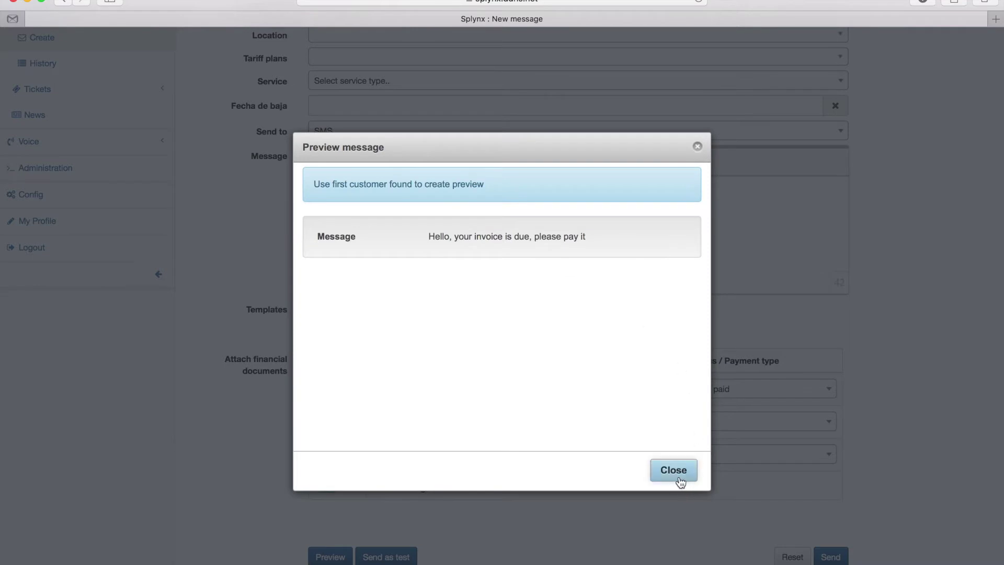
click(680, 480)
- Review the full list of customers who would receive the SMS, and cancel out of sending
click(826, 554)
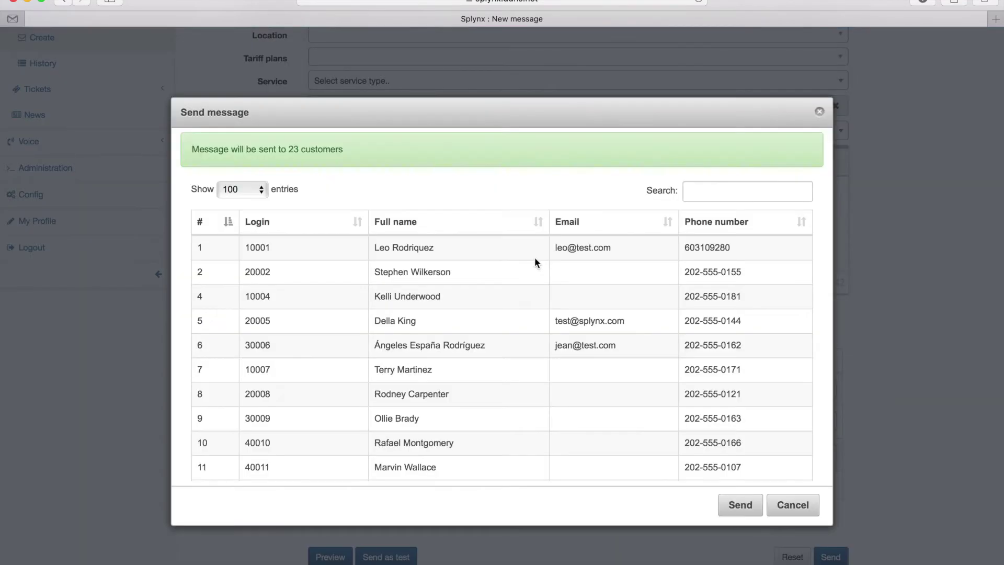
scroll(509, 177, down, 10)
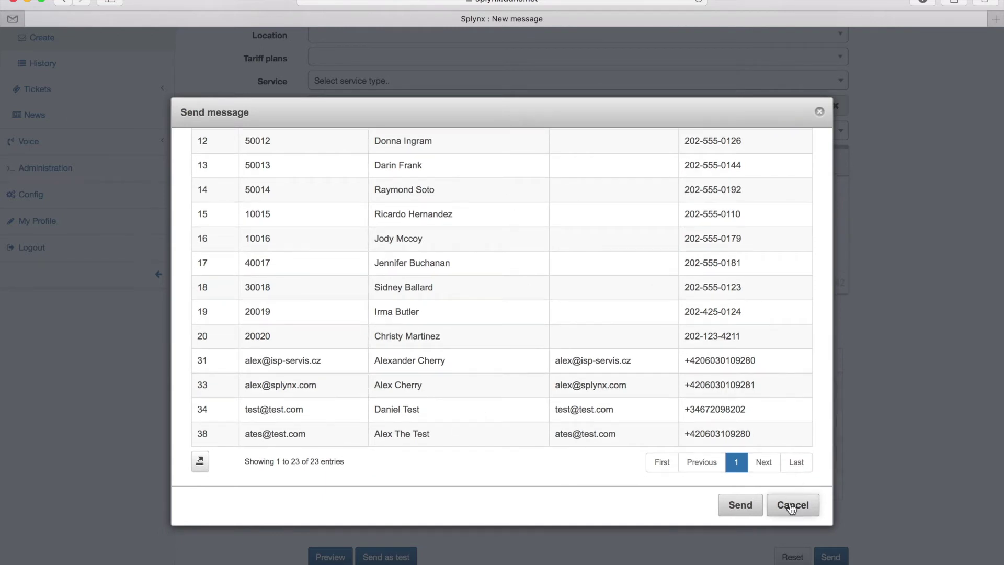
click(793, 505)
- Limit the SMS recipients to customers with the status Blocked
scroll(910, 364, up, 5)
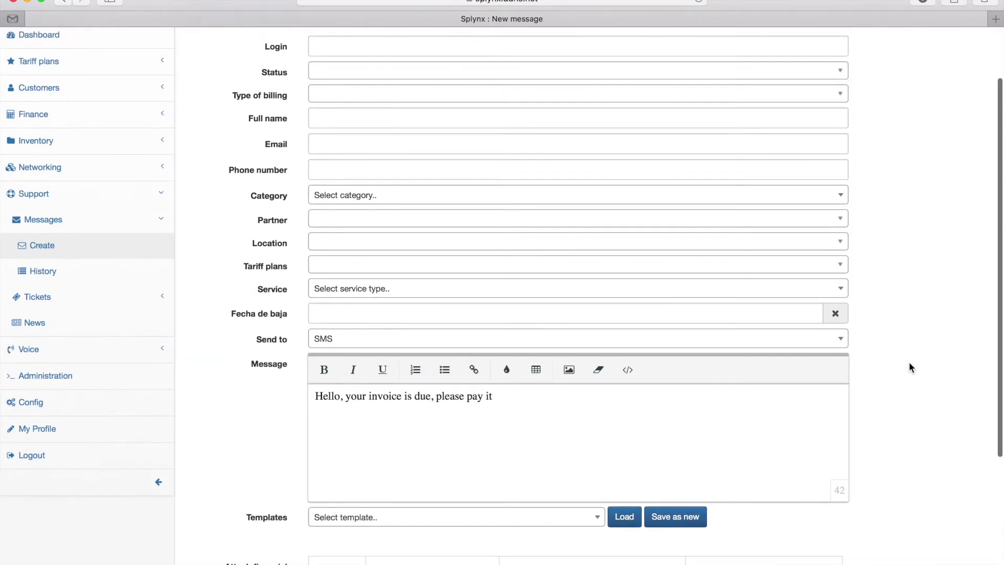
click(365, 88)
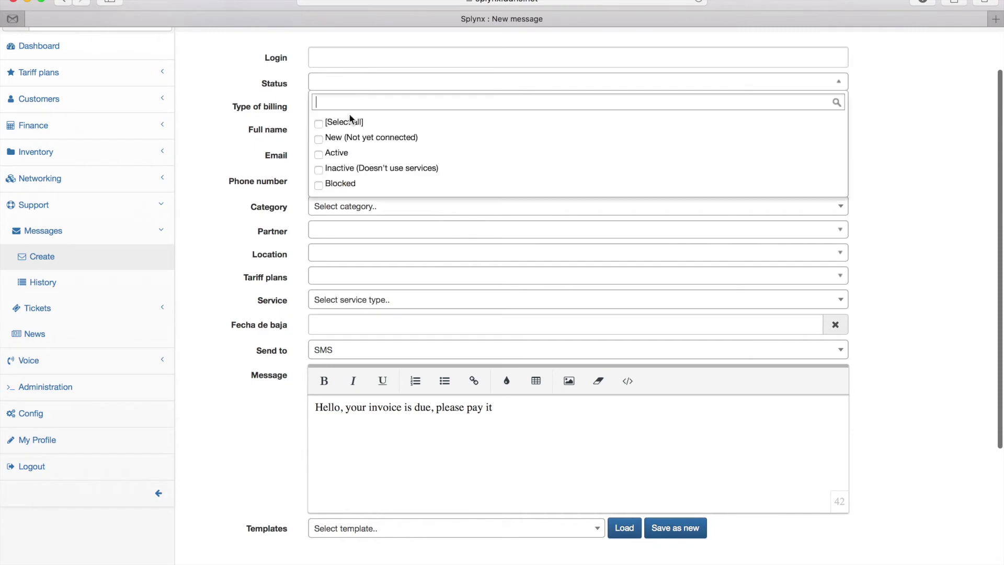
click(319, 185)
click(277, 184)
scroll(332, 273, down, 5)
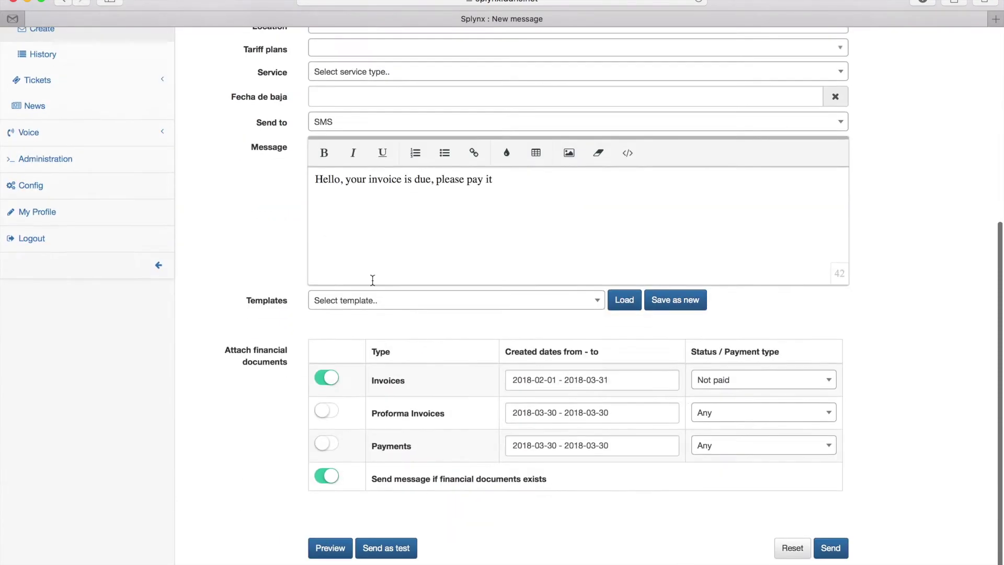
- Send the SMS reminder and confirm sending to the listed blocked customers
click(831, 557)
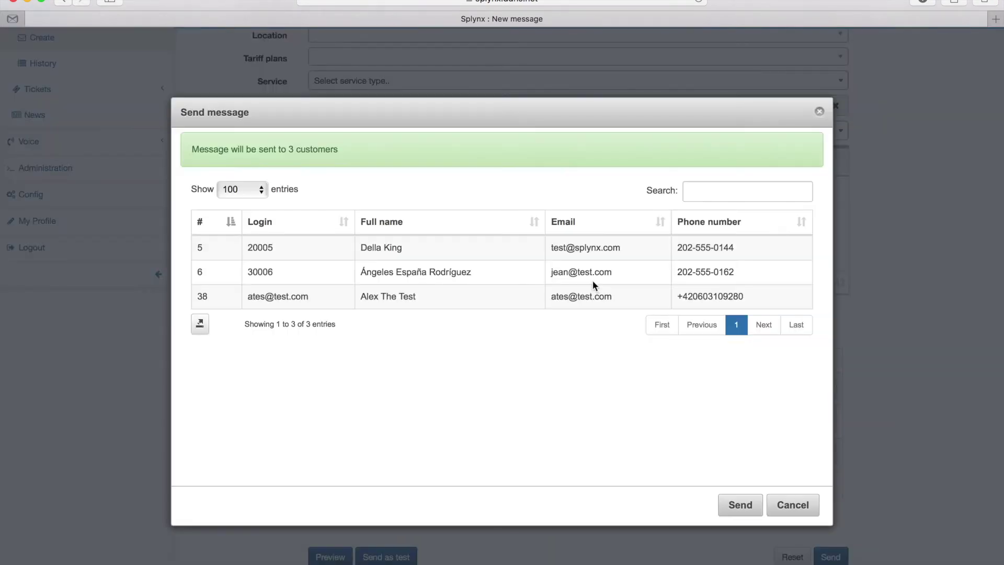
click(738, 505)
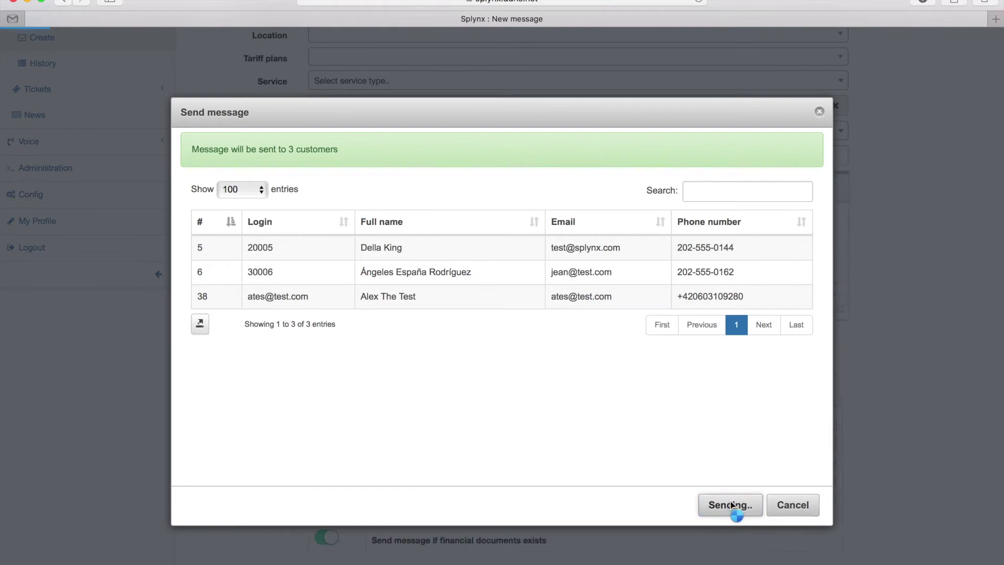
click(868, 70)
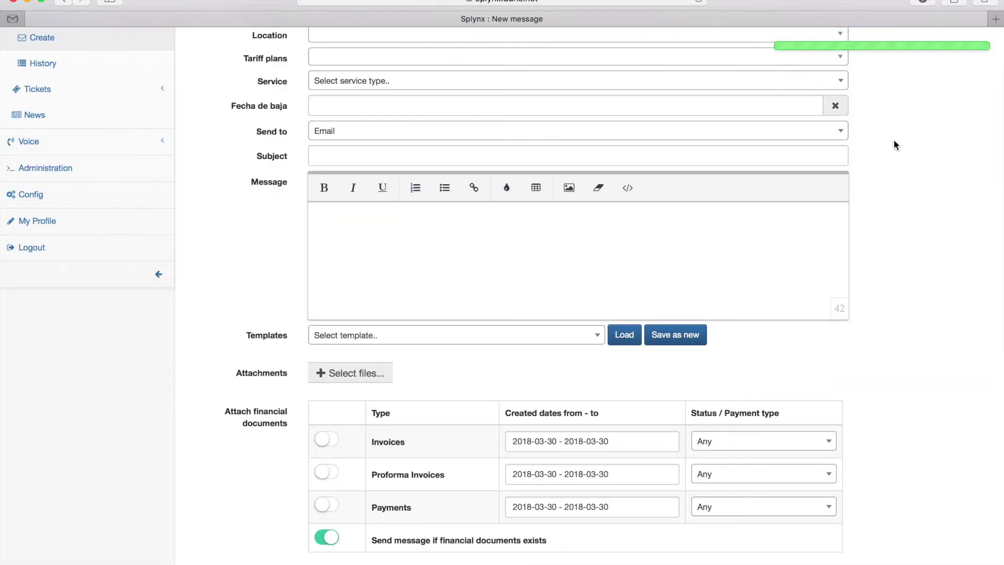
- Open the history of sent messages and refresh it
scroll(894, 143, up, 3)
scroll(894, 143, up, 5)
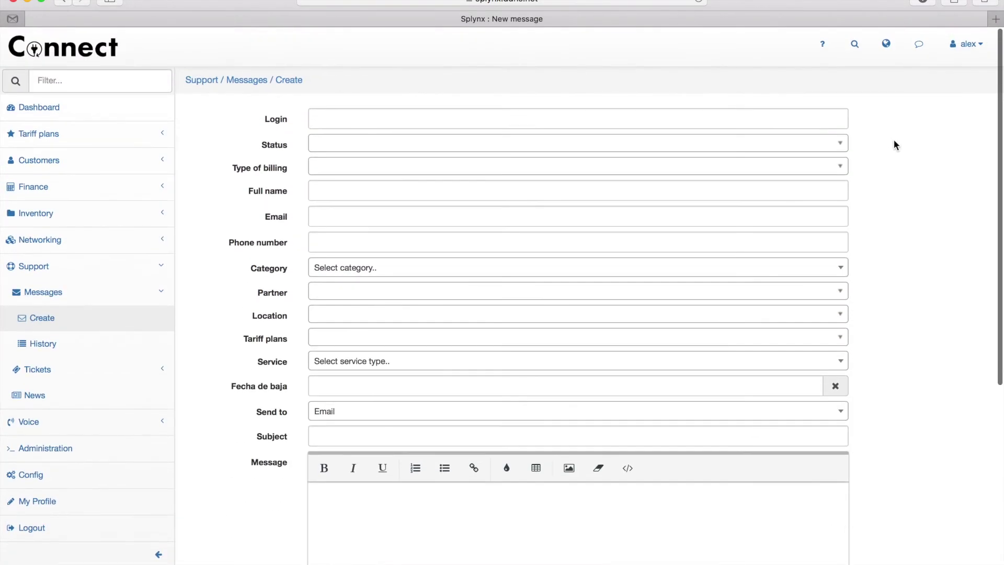
click(87, 342)
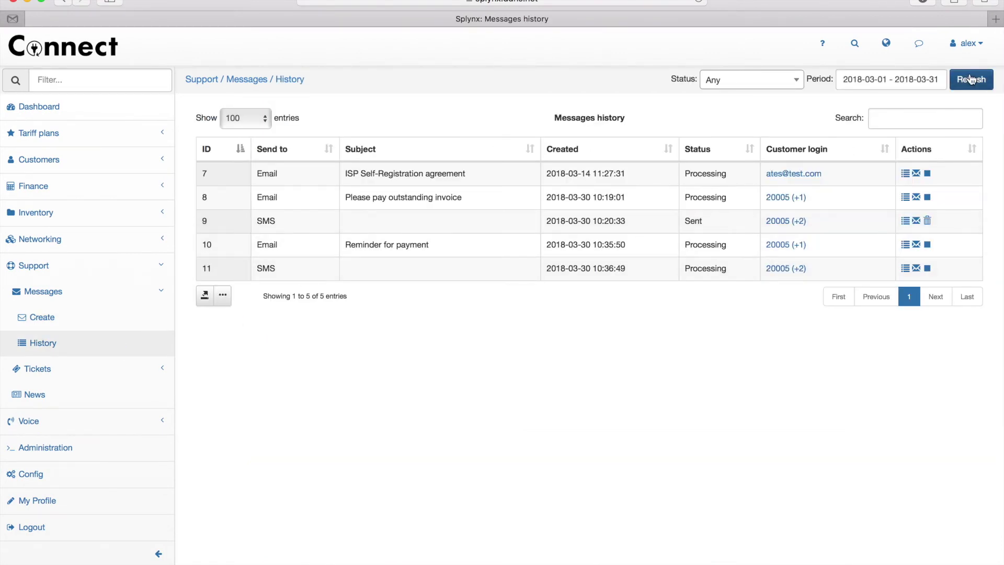
click(972, 80)
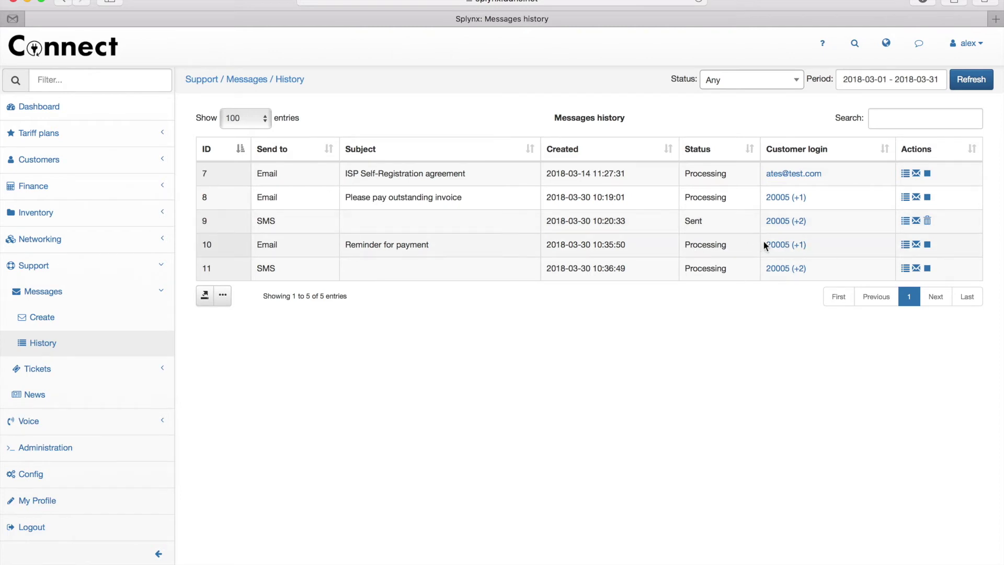
- View the recipients of the "Reminder for payment" email, and read its message text and attachments
click(906, 246)
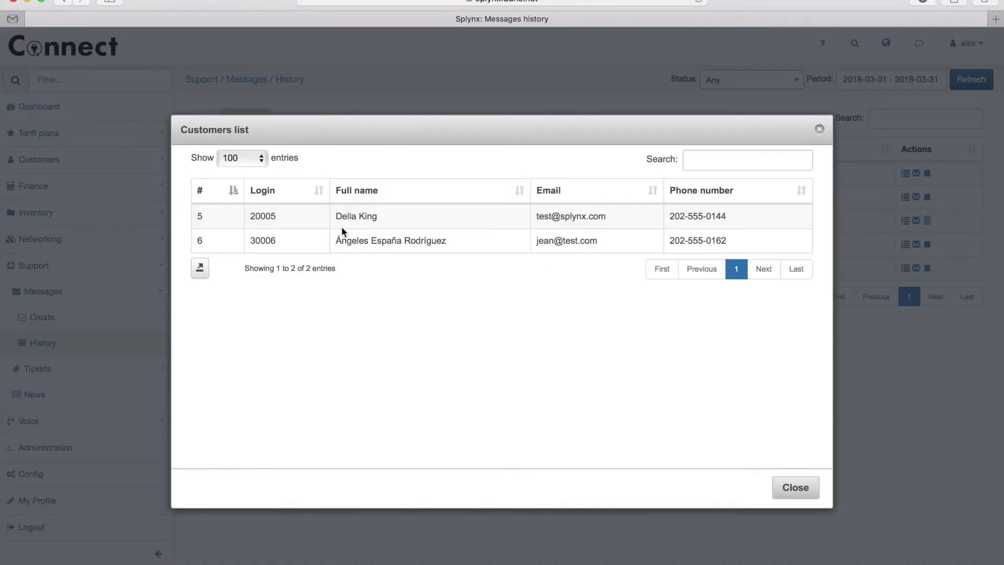
click(796, 495)
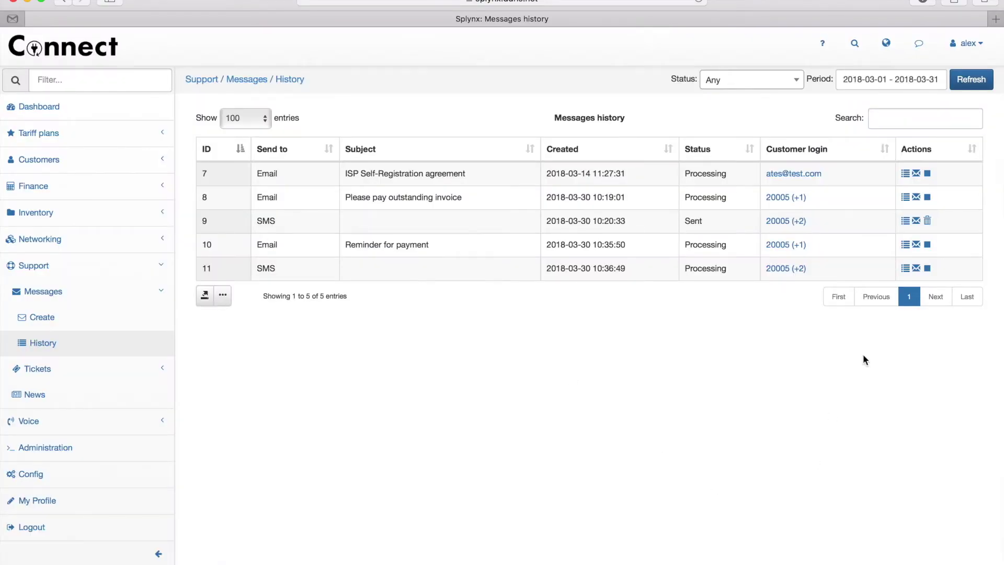
click(918, 246)
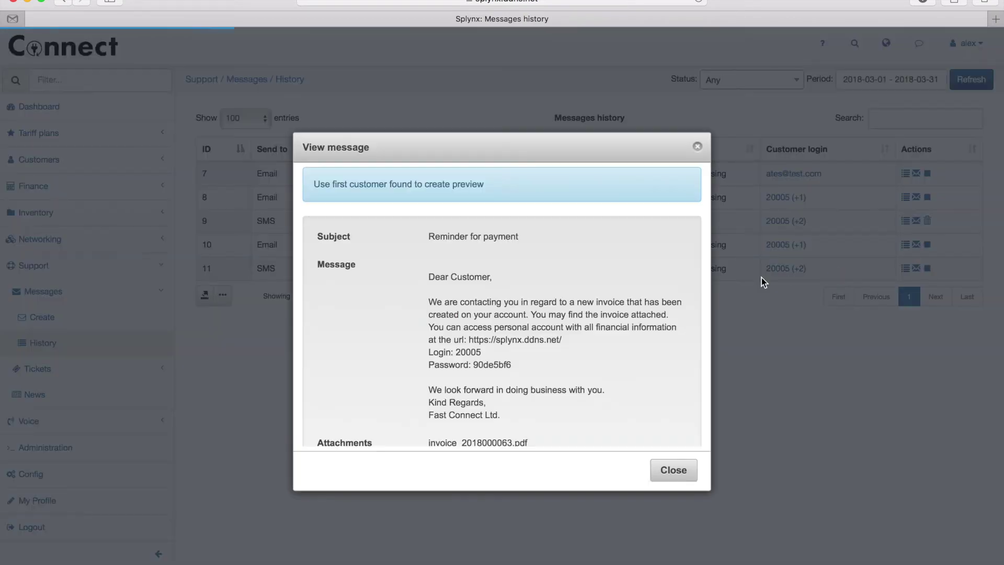
scroll(609, 298, down, 2)
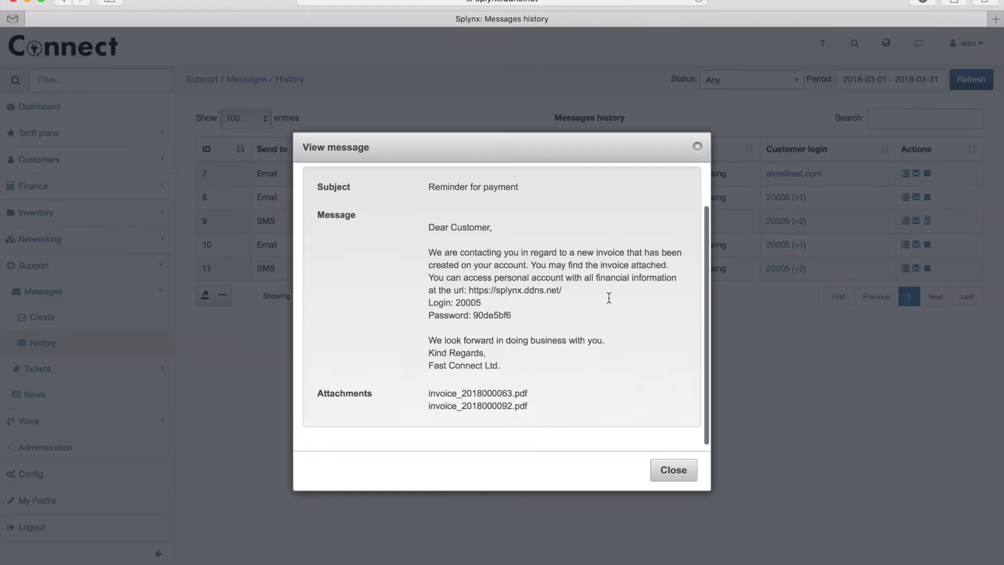
click(672, 470)
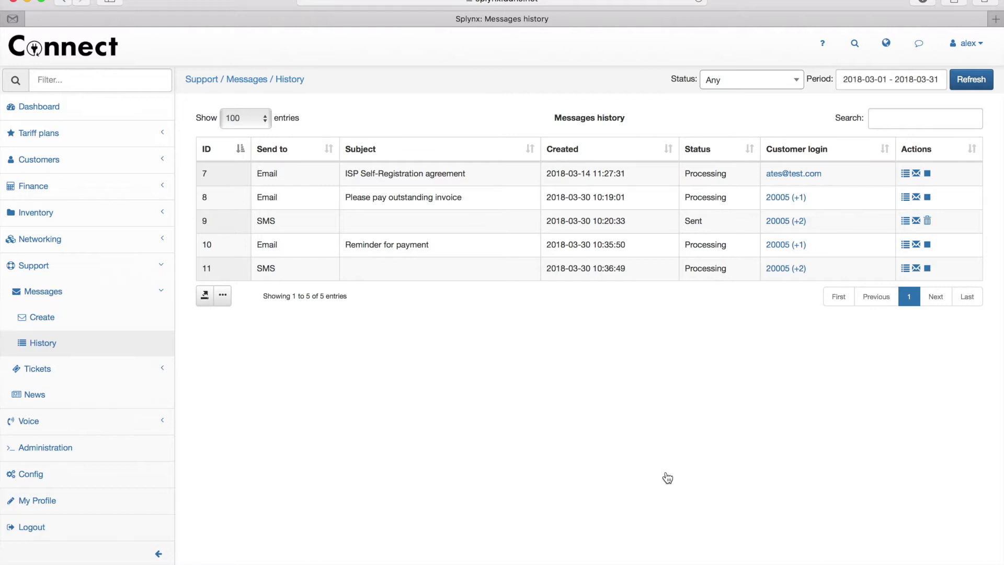
- Cancel the sending of the "Reminder for payment" email, and view the customer list of the latest SMS
click(928, 246)
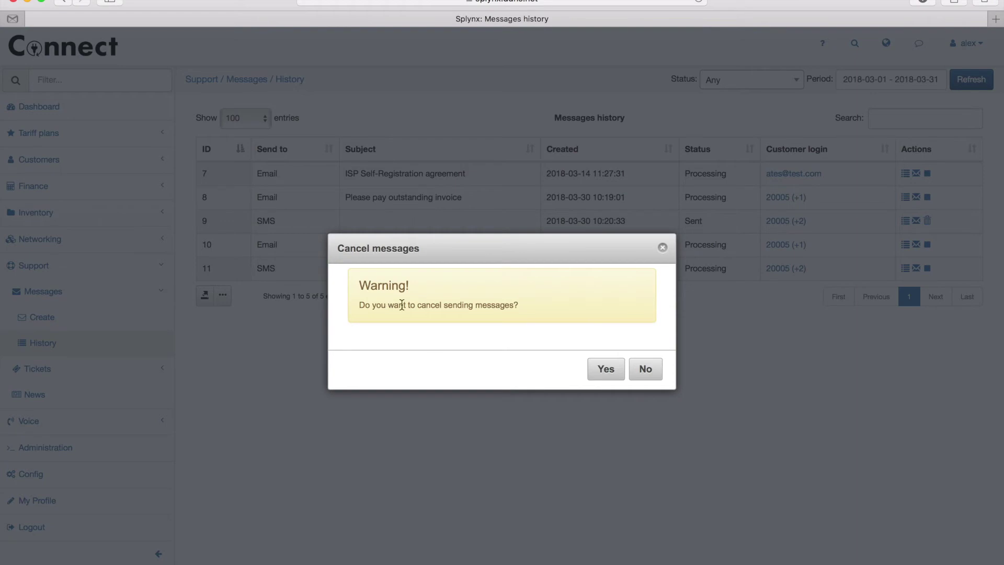
click(606, 370)
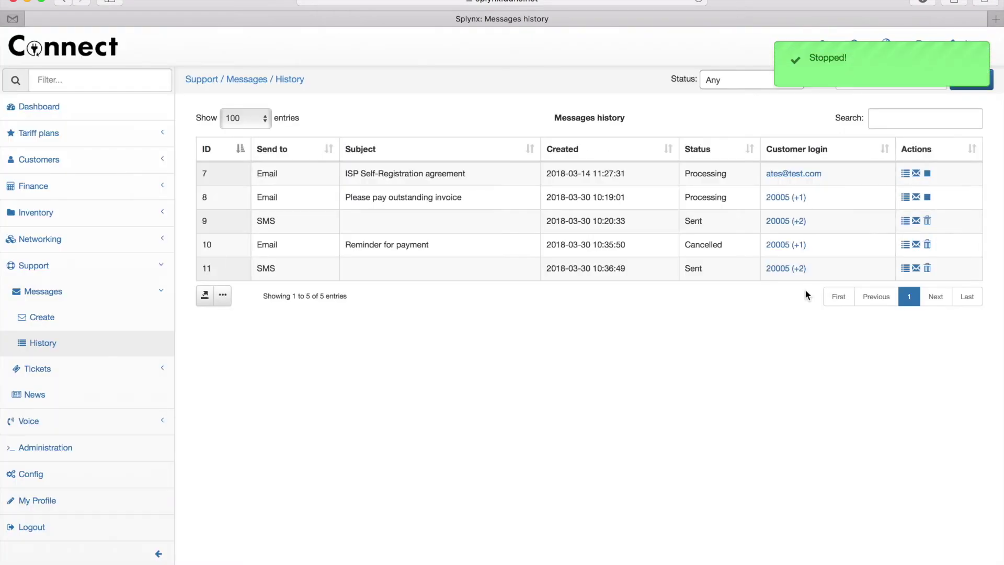
click(905, 270)
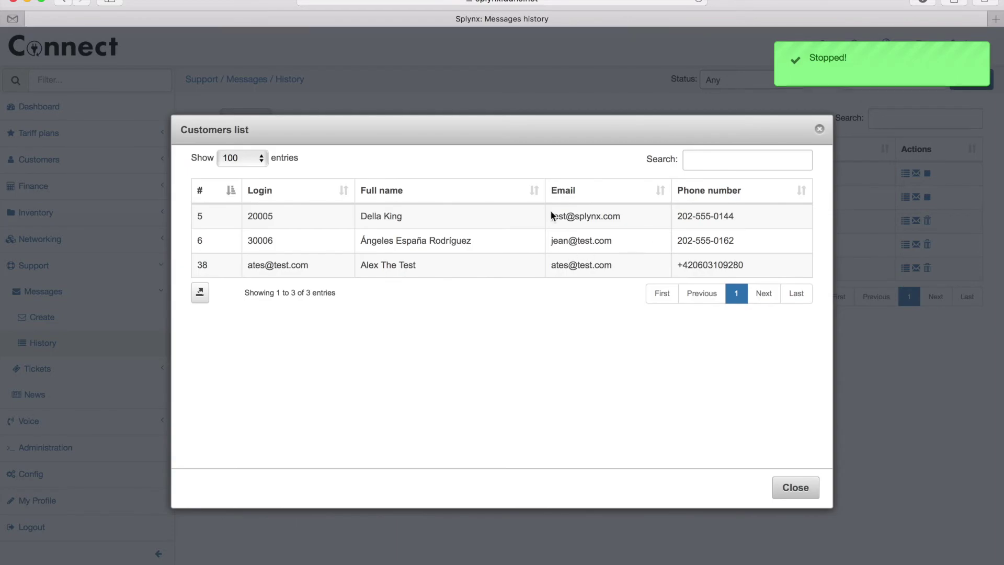
click(795, 492)
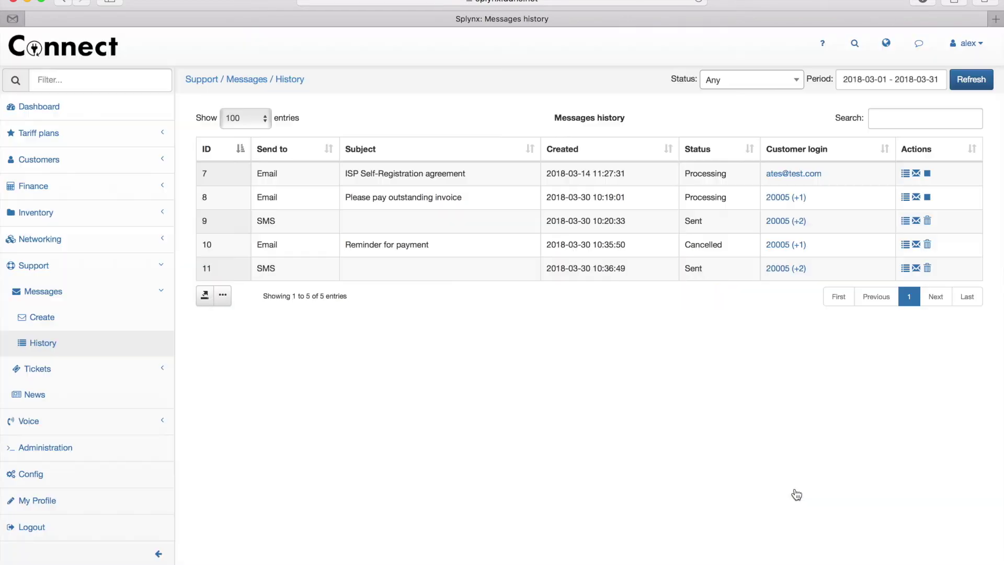
- Check the email log and the SMS log in the administration area, refreshing the SMS log
click(55, 450)
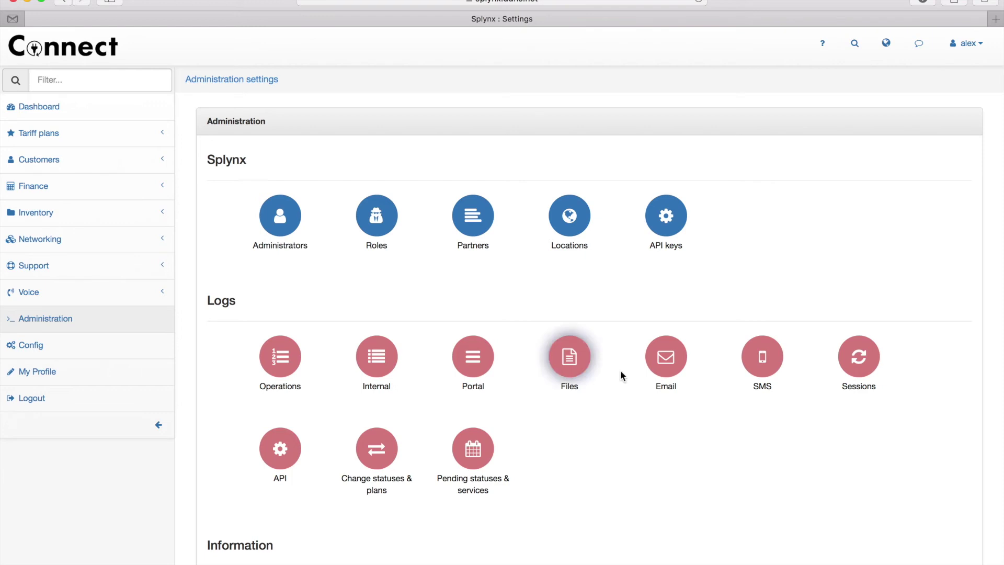
click(676, 362)
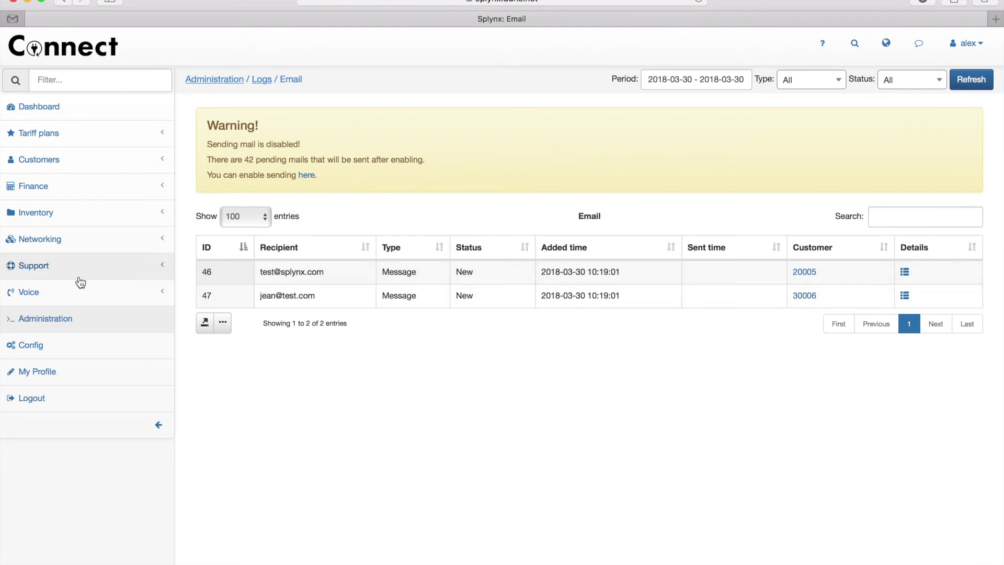
click(52, 319)
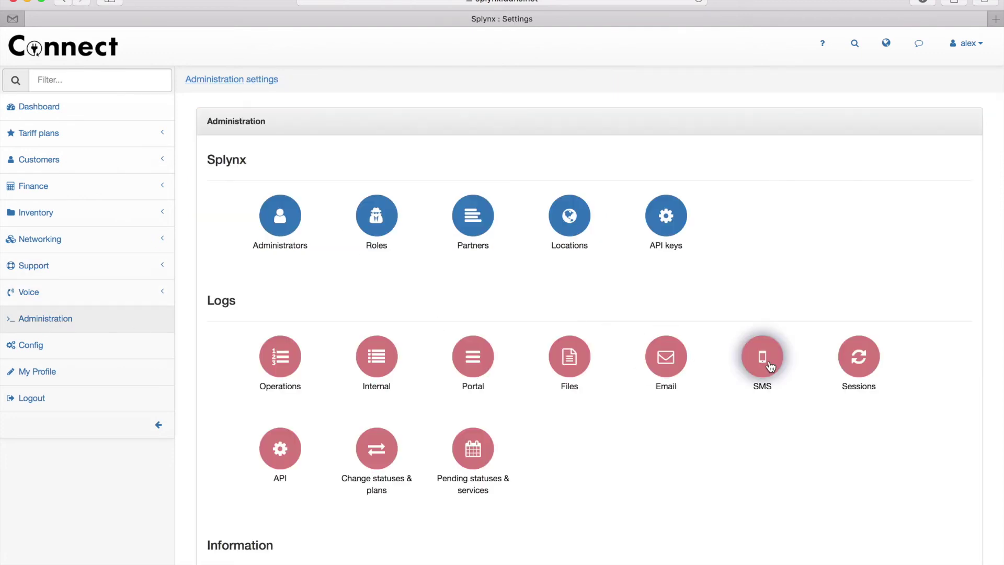
click(767, 361)
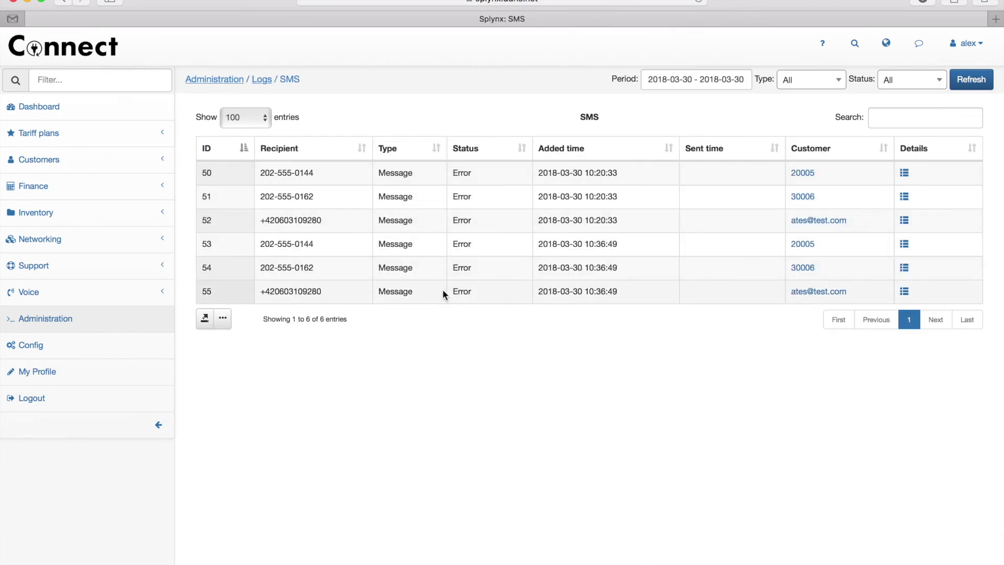
click(983, 74)
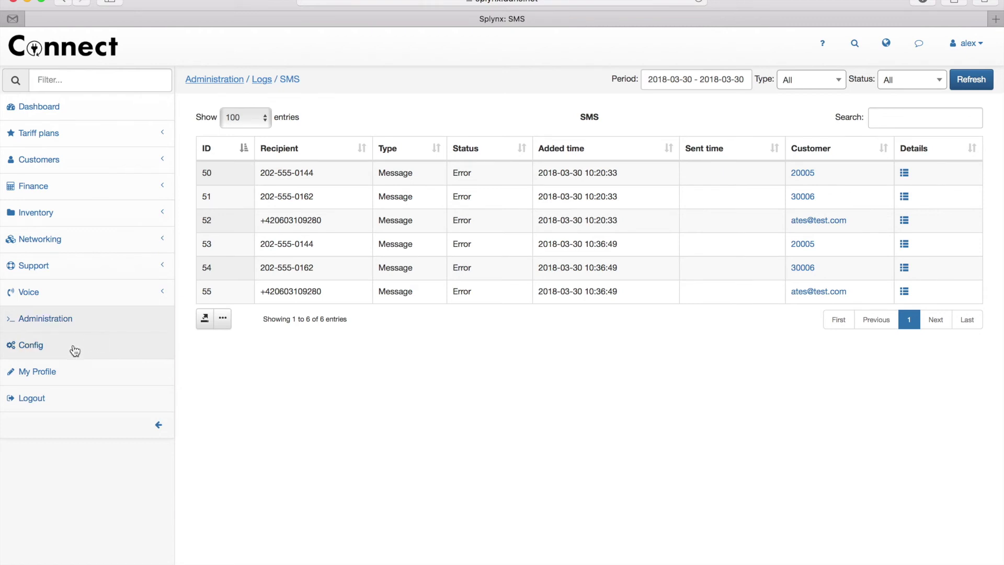
- Open the template configuration and show the templates of type Mail
click(40, 349)
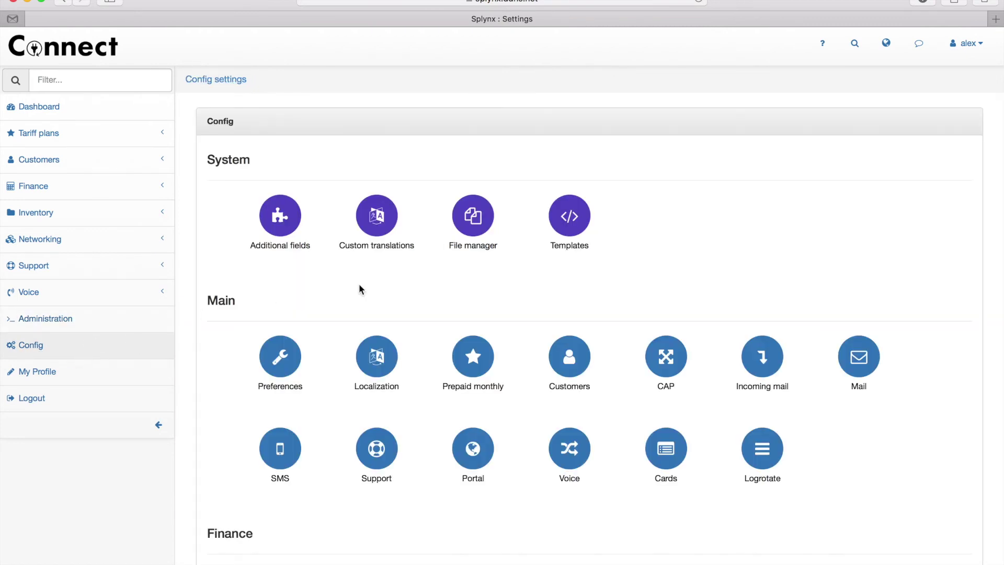
click(579, 228)
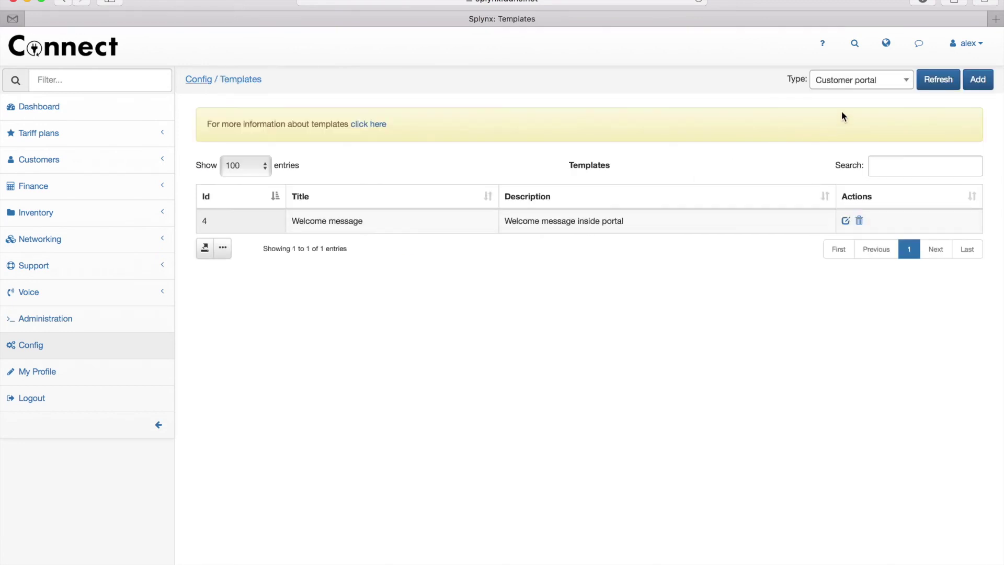
click(846, 80)
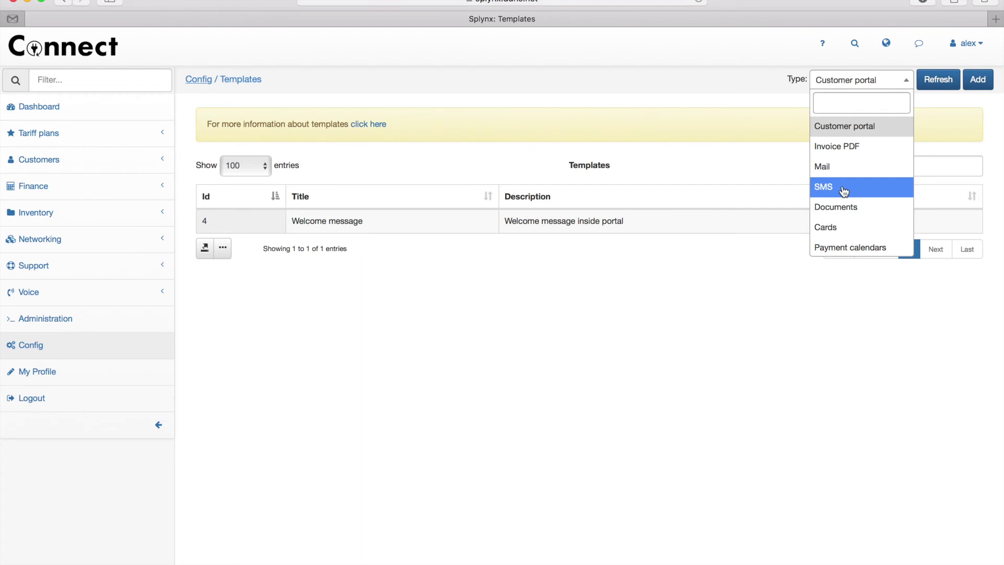
click(848, 167)
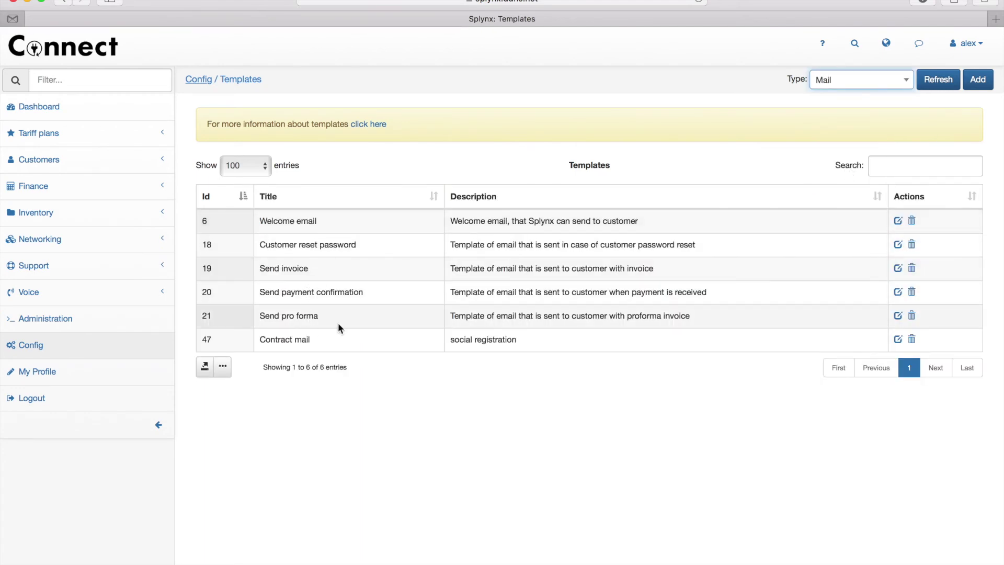
- View the code of the "Send invoice" mail template and close it without saving
click(898, 268)
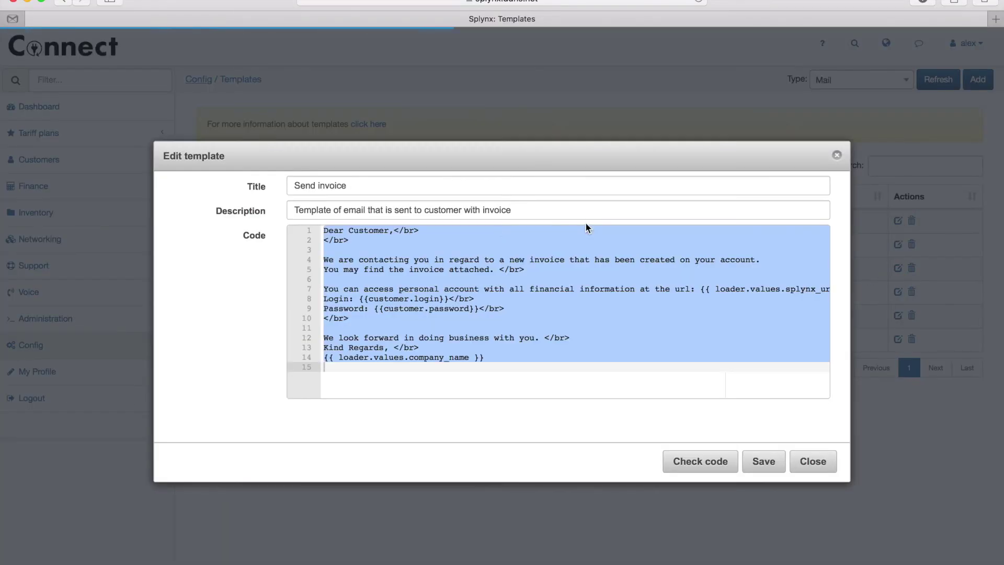
click(407, 249)
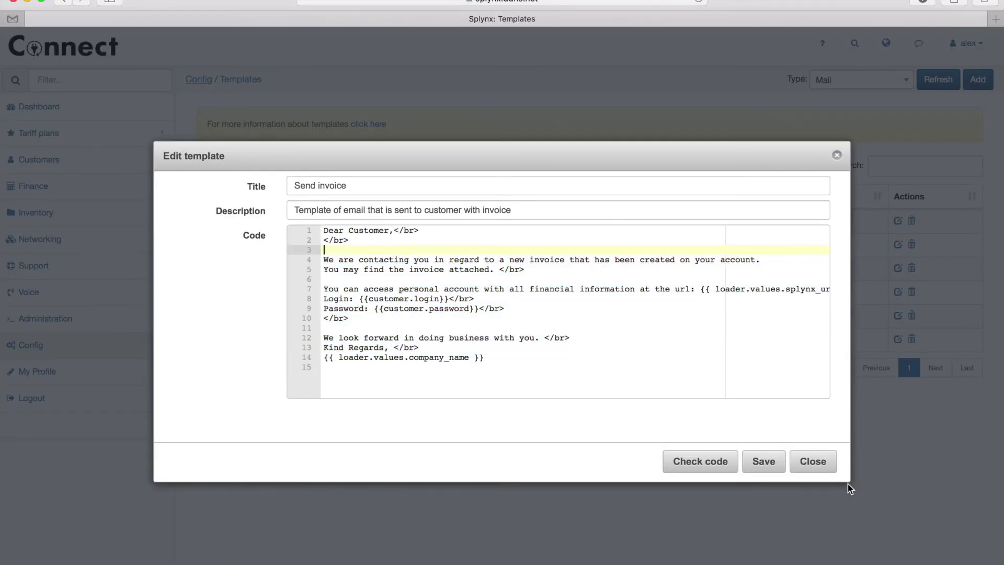
click(820, 462)
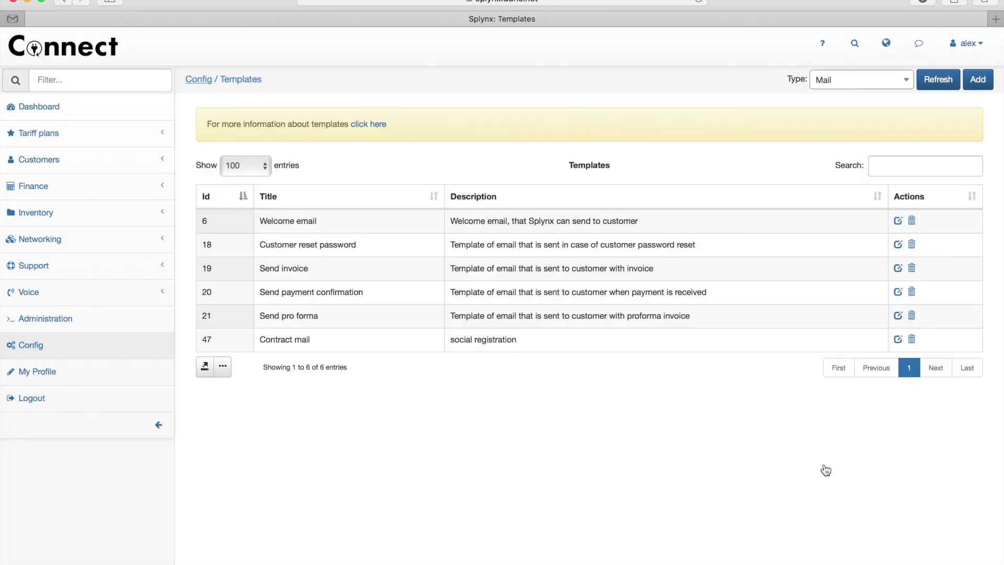
- Show the templates of type SMS, view the code of the "Welcome SMS" template, and close it without saving
click(907, 79)
click(837, 187)
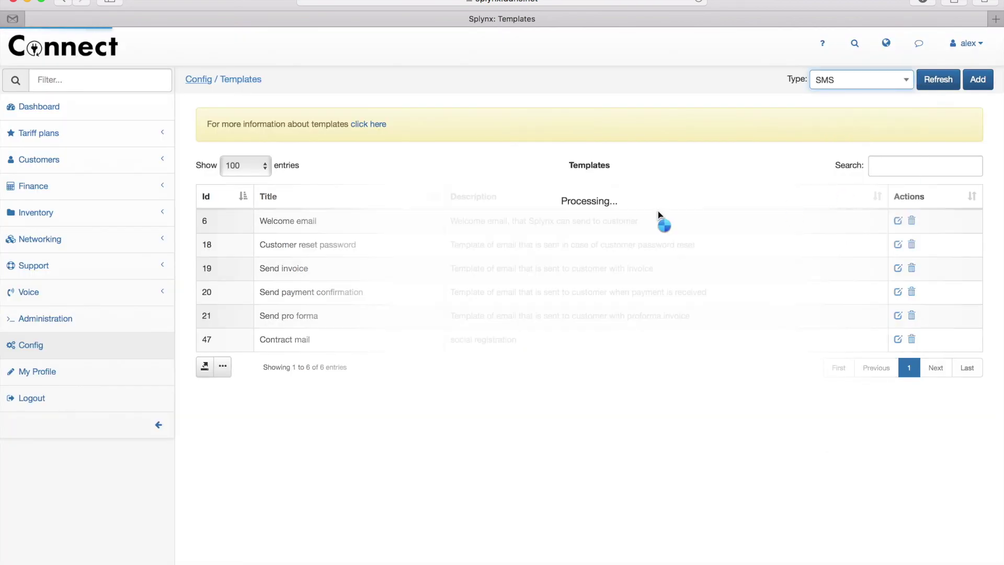
click(834, 222)
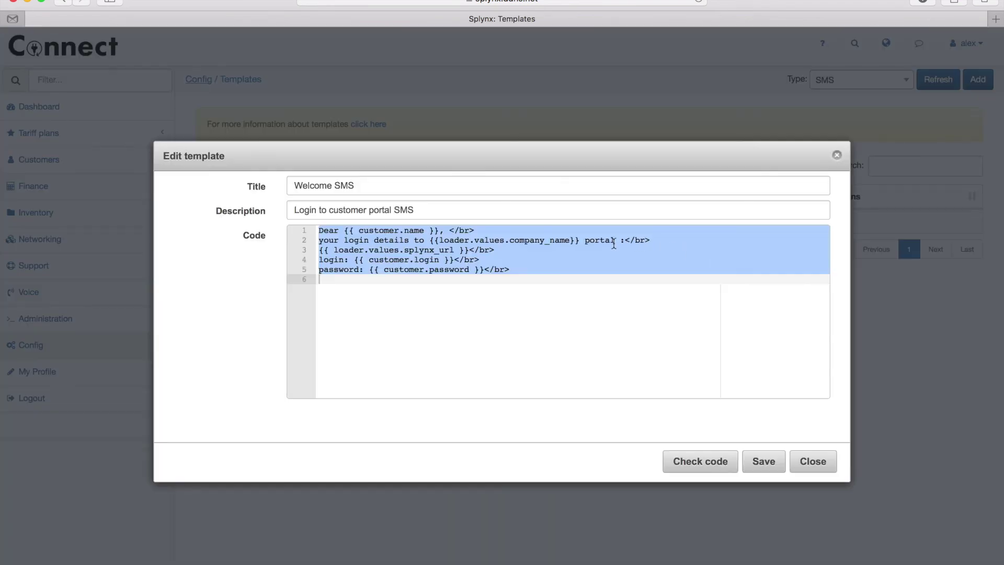
click(573, 272)
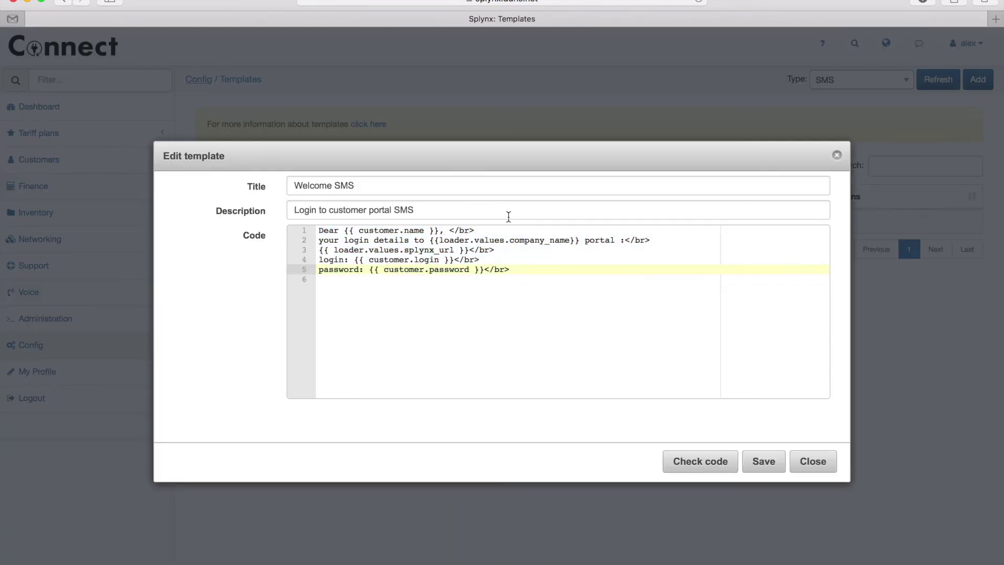
click(825, 464)
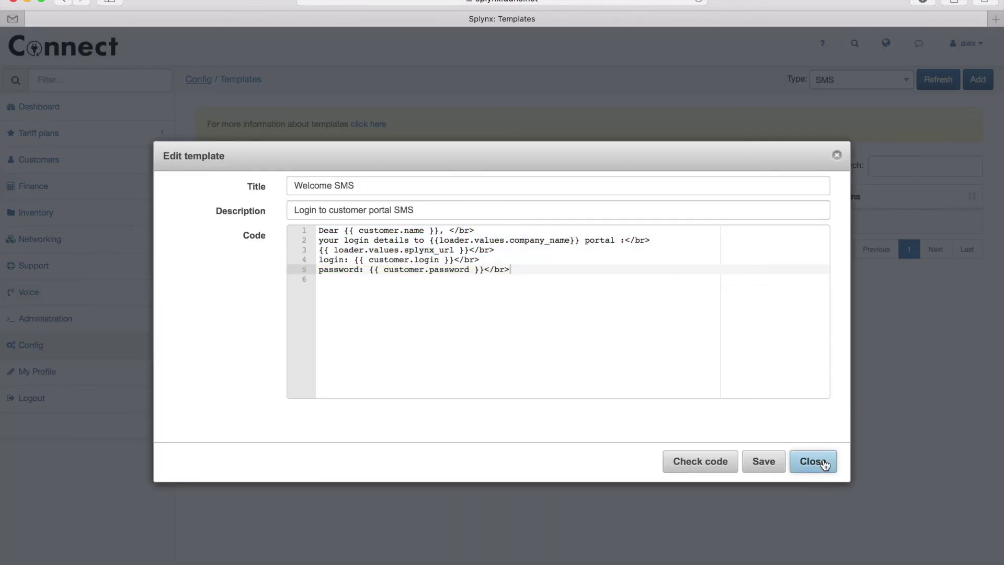
click(825, 464)
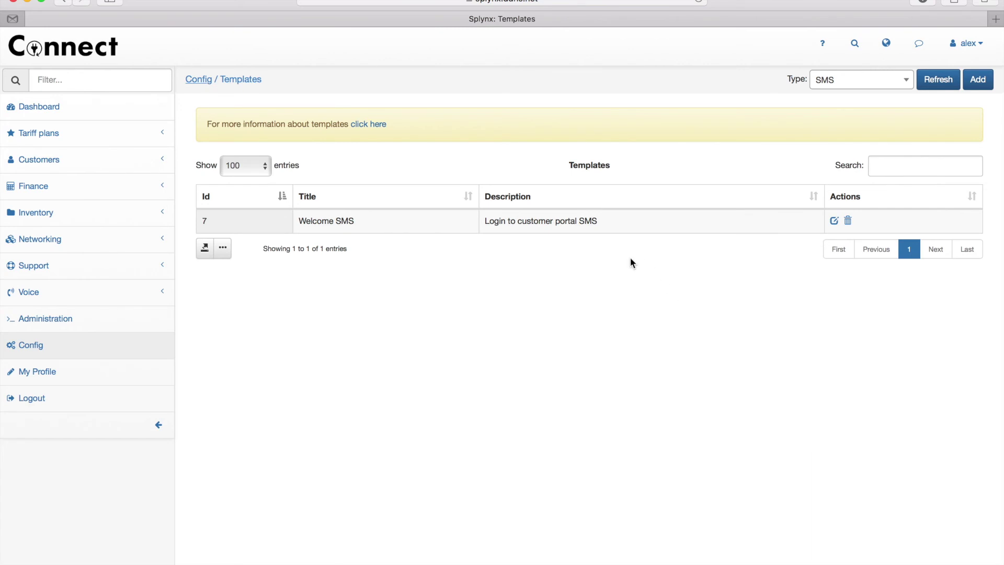
- Open the main mail configuration and review its email address, transport, SMTP, sendmail and test settings
click(32, 346)
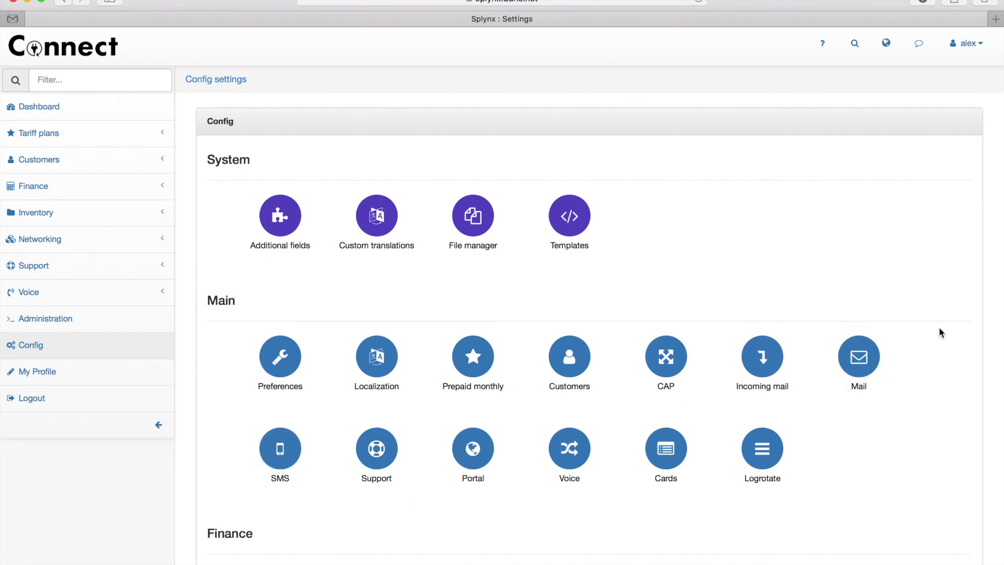
click(861, 360)
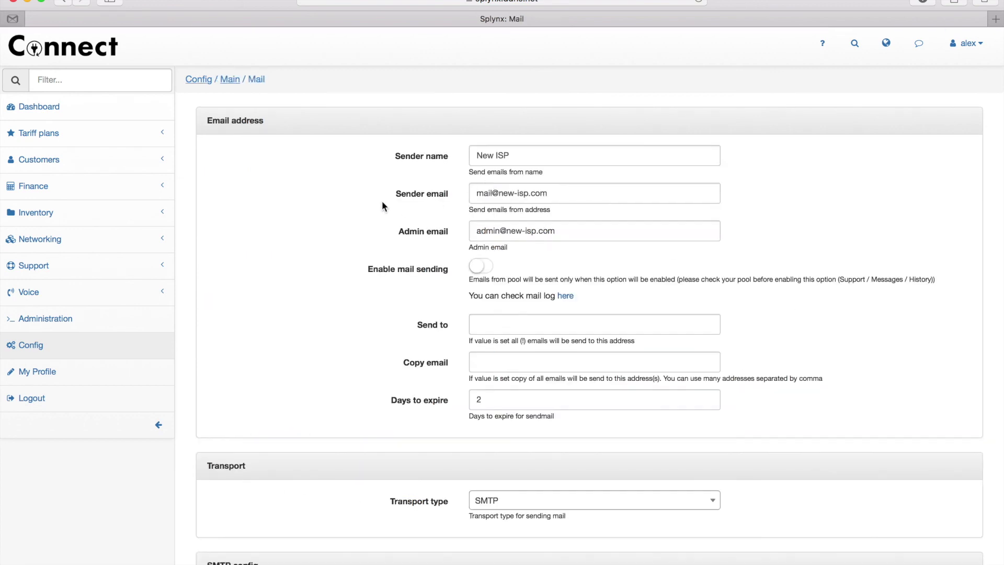
scroll(438, 275, down, 10)
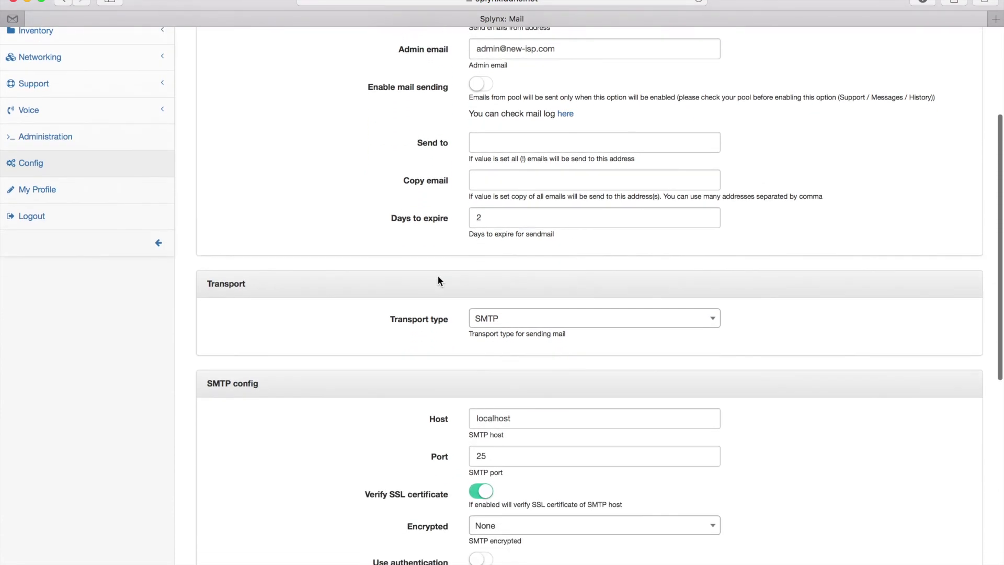
scroll(438, 280, down, 5)
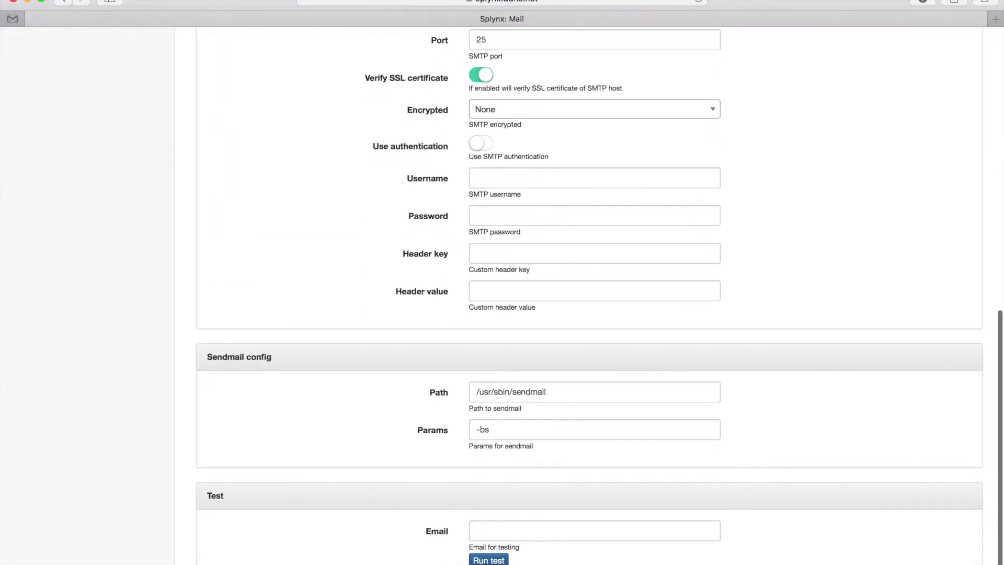
scroll(385, 454, up, 15)
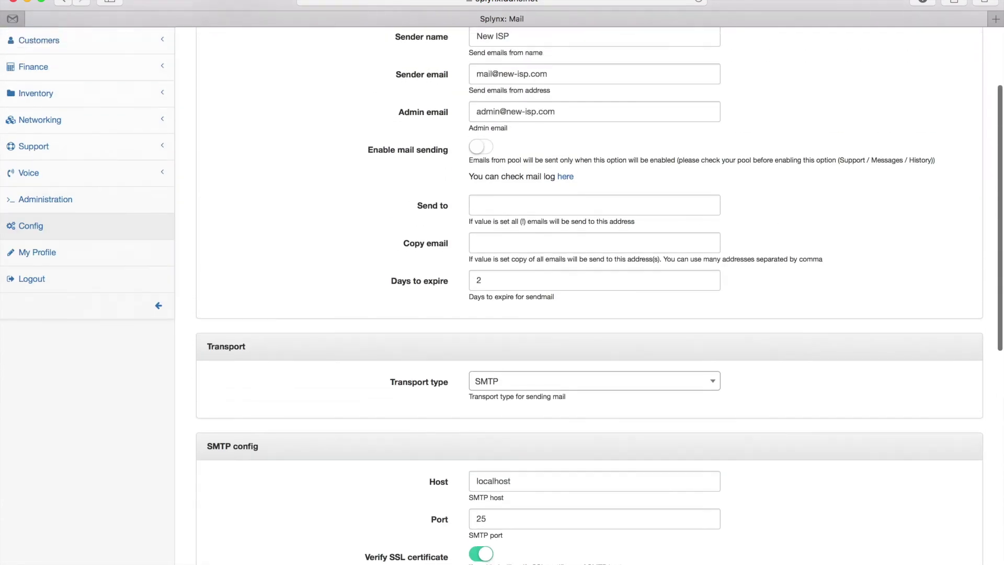
- Review the gateway, sending and test settings in the main SMS configuration, and return to the dashboard
click(61, 344)
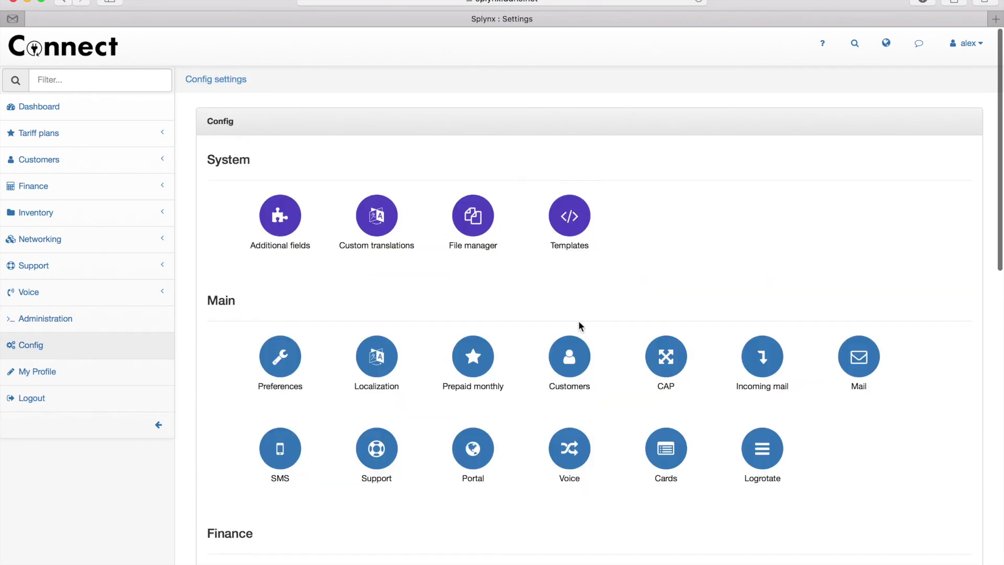
click(281, 448)
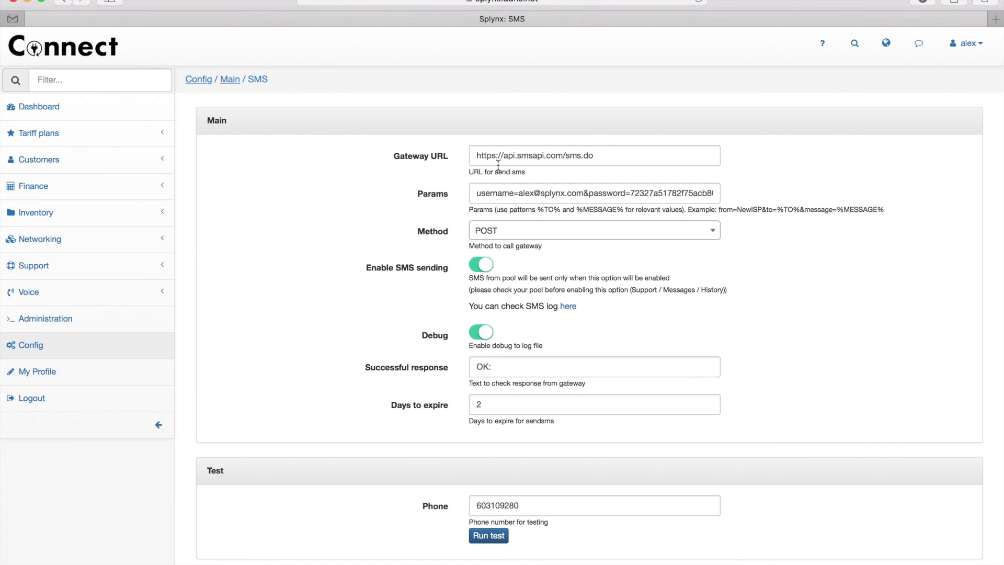
scroll(515, 205, down, 4)
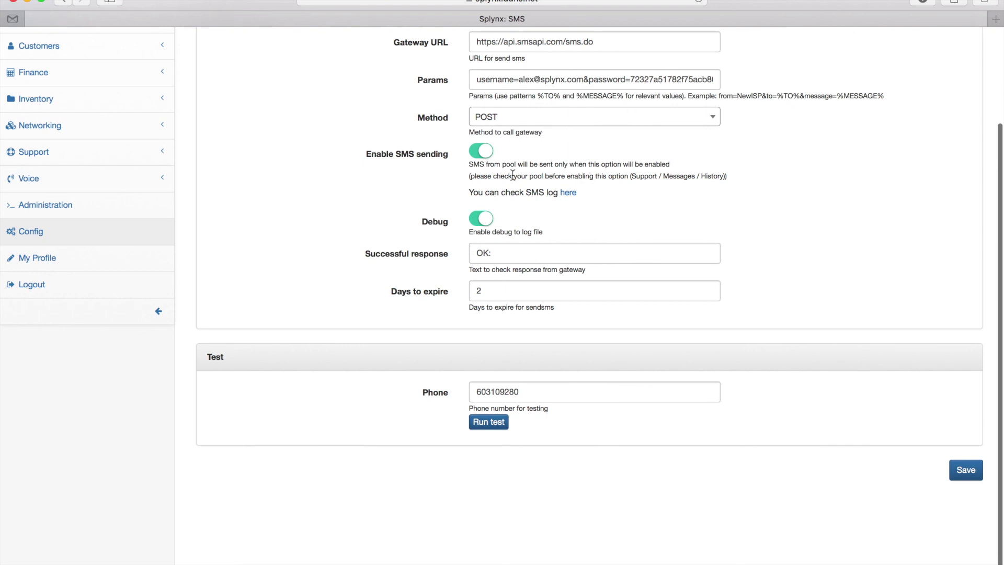
scroll(555, 238, up, 4)
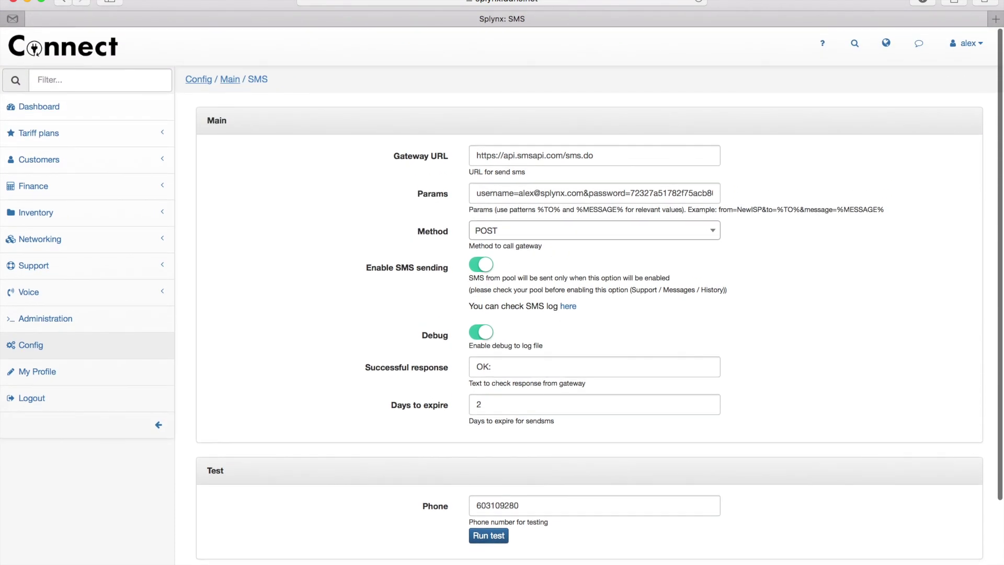
click(103, 111)
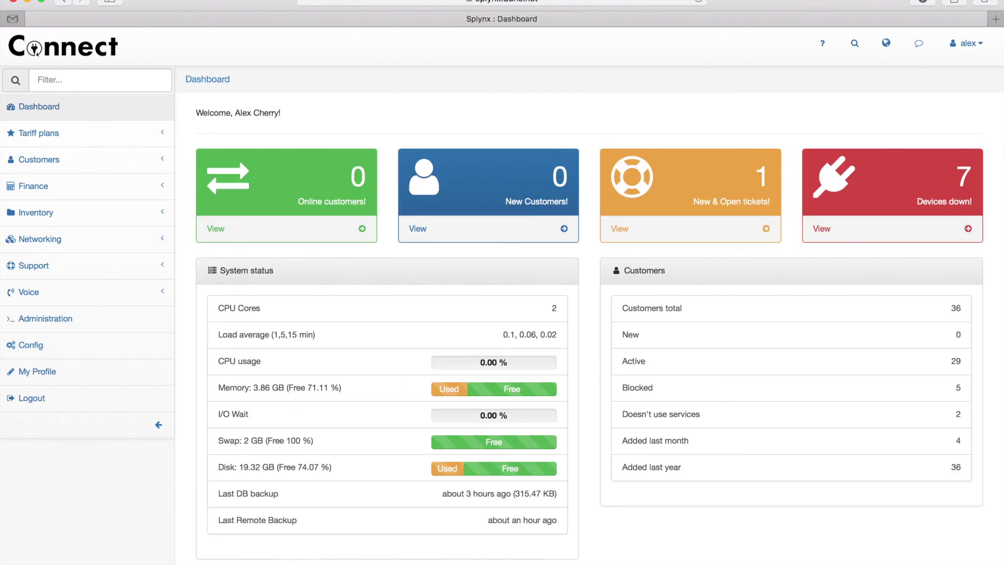